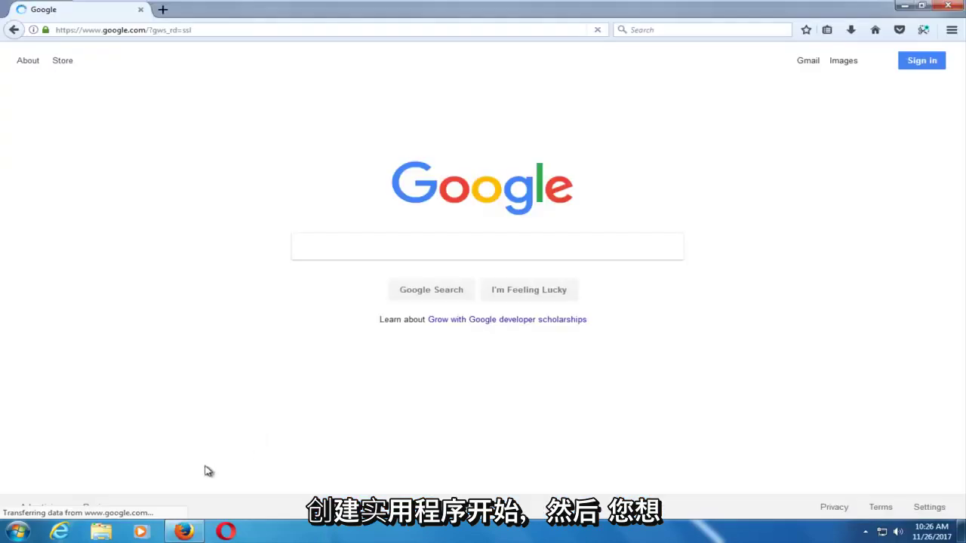
Search Google for 'windows 10 media creation tool' and open the first Microsoft result
type("windows 0")
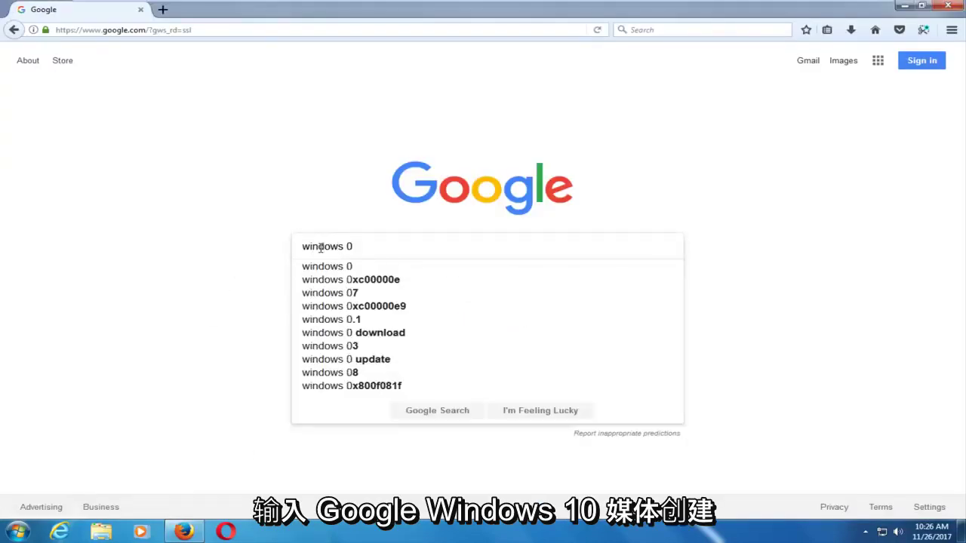
key("BackSpace")
type("10 media")
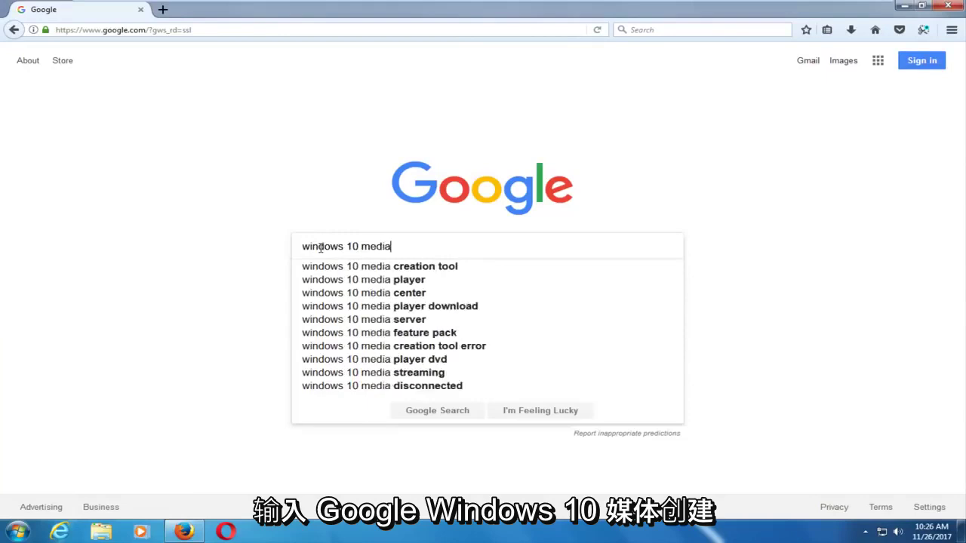
key("Down")
key("Return")
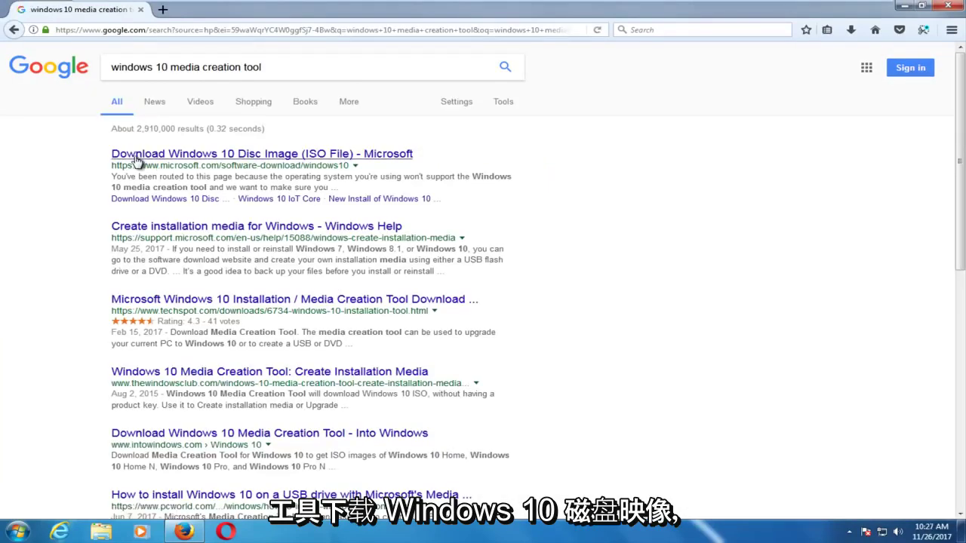
left_click(278, 154)
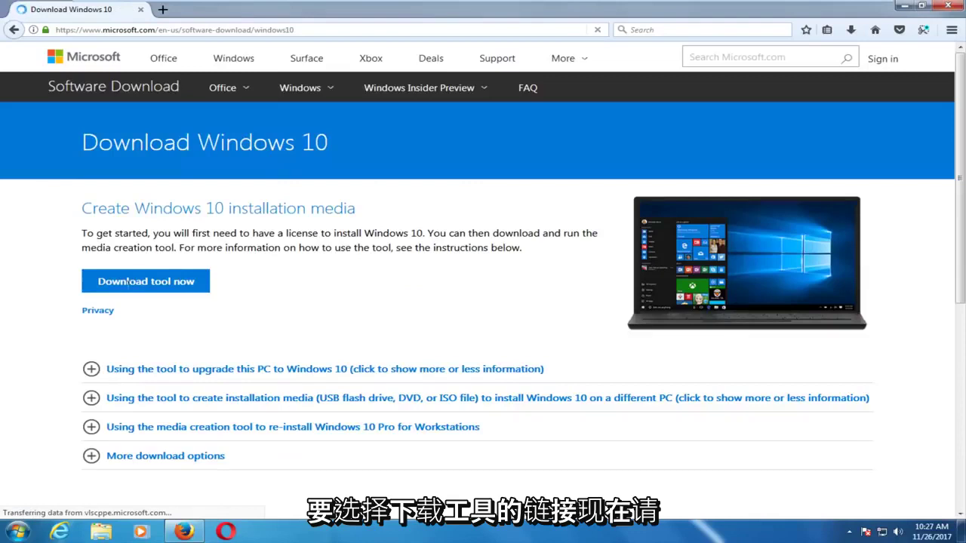
Save MediaCreationTool.exe (17.8 MB) to the computer, then close the downloads list and minimize Firefox
left_click(131, 289)
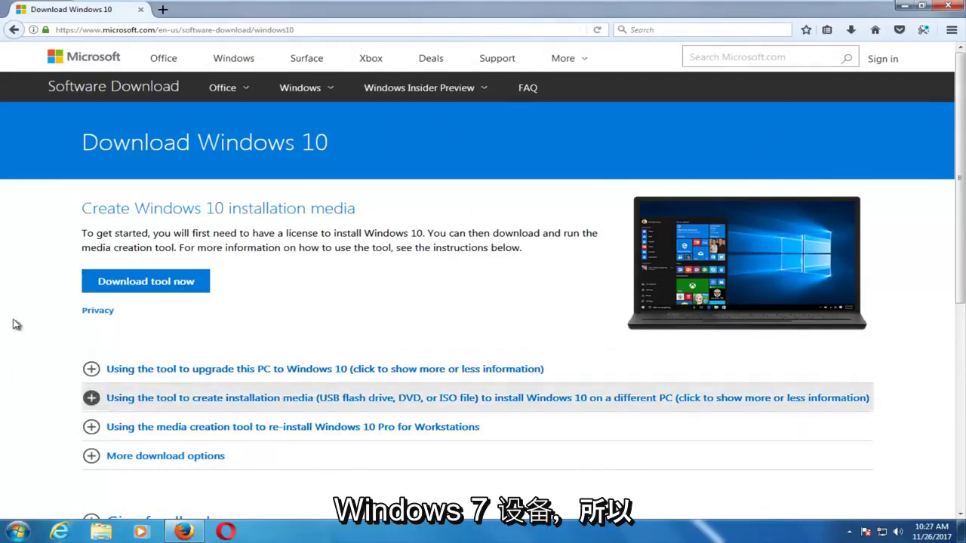
left_click(131, 284)
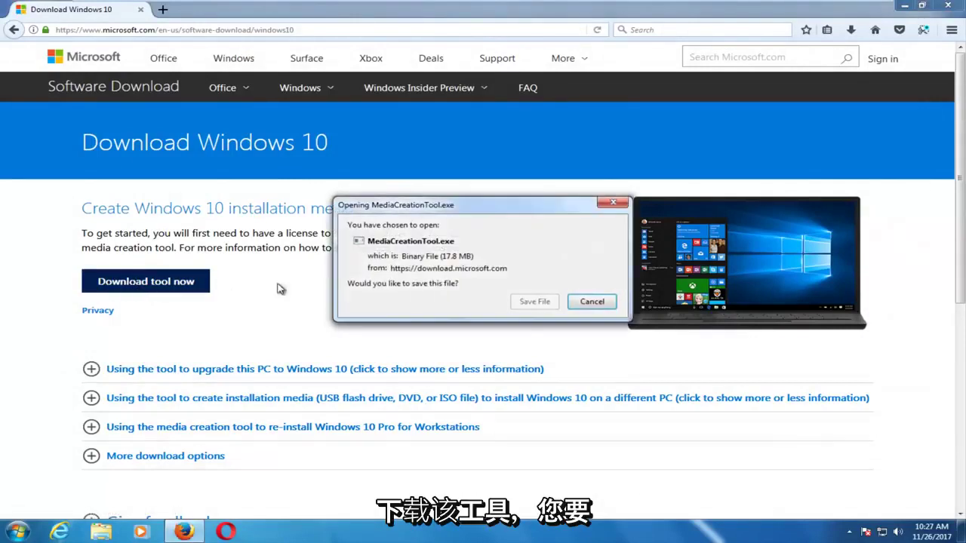
left_click(533, 301)
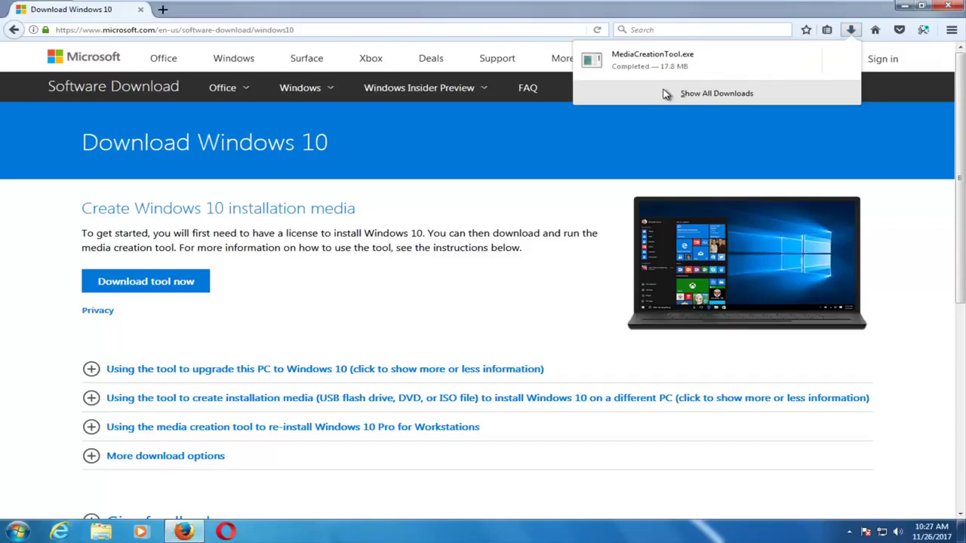
left_click(653, 64)
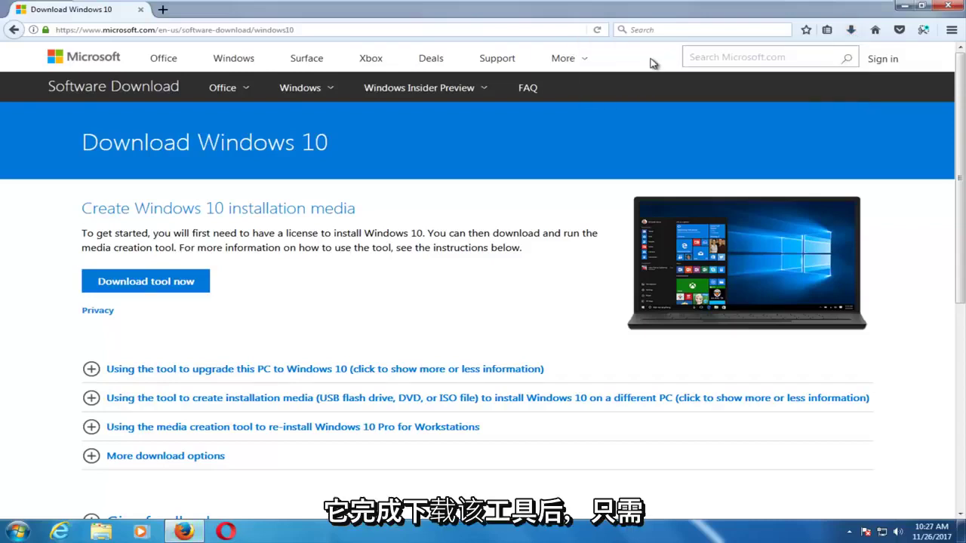
left_click(906, 7)
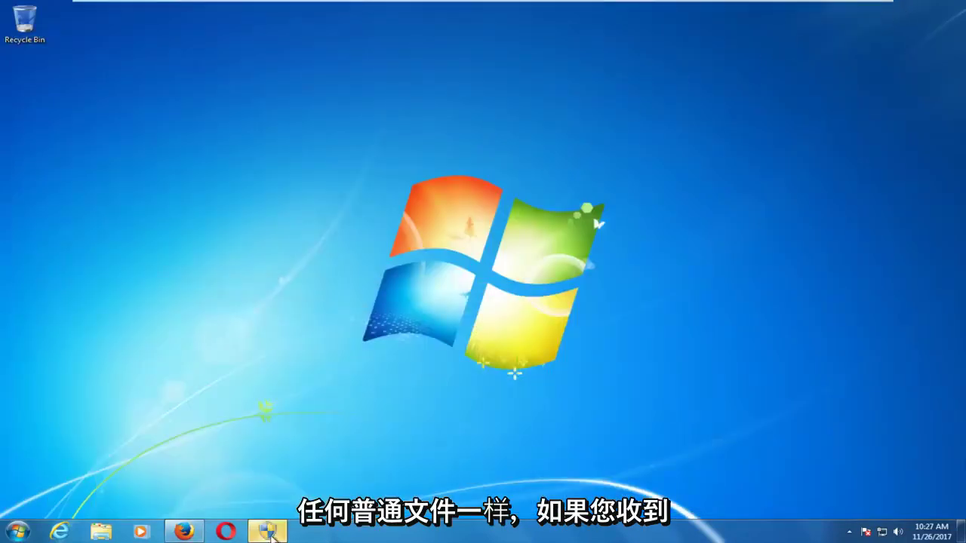
Launch the Media Creation Tool and allow it to make changes at the permission prompt
left_click(270, 536)
left_click_drag(194, 22, 507, 191)
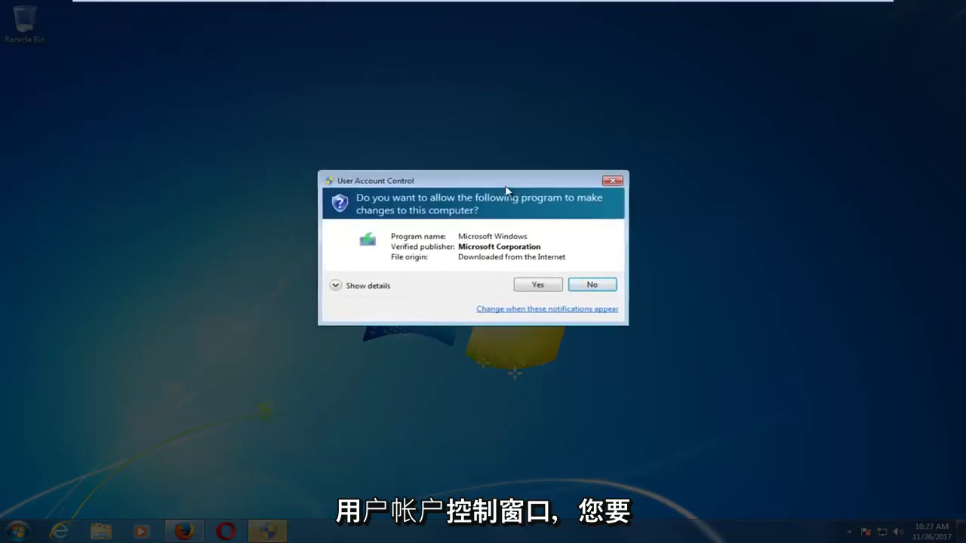
left_click(536, 286)
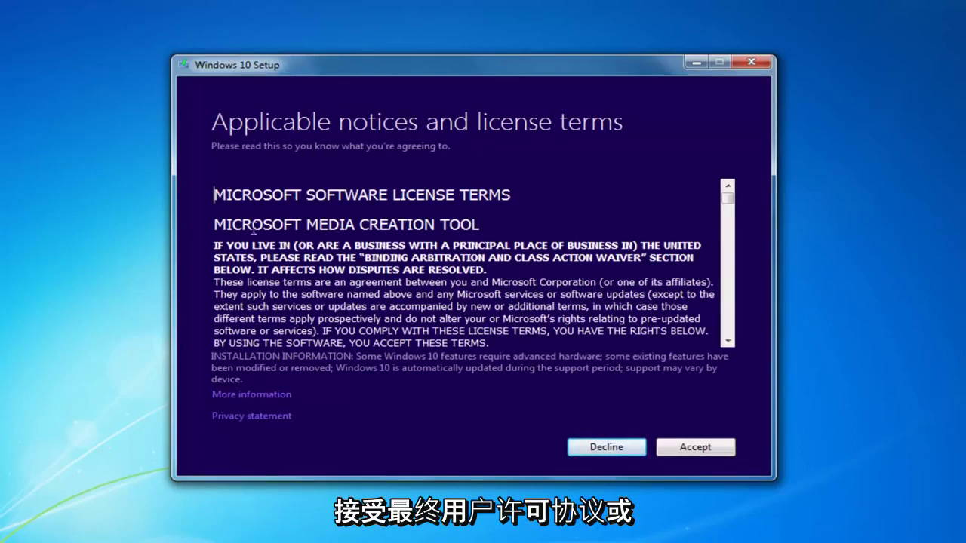
Accept the license terms and choose to create installation media for another PC
left_click(687, 446)
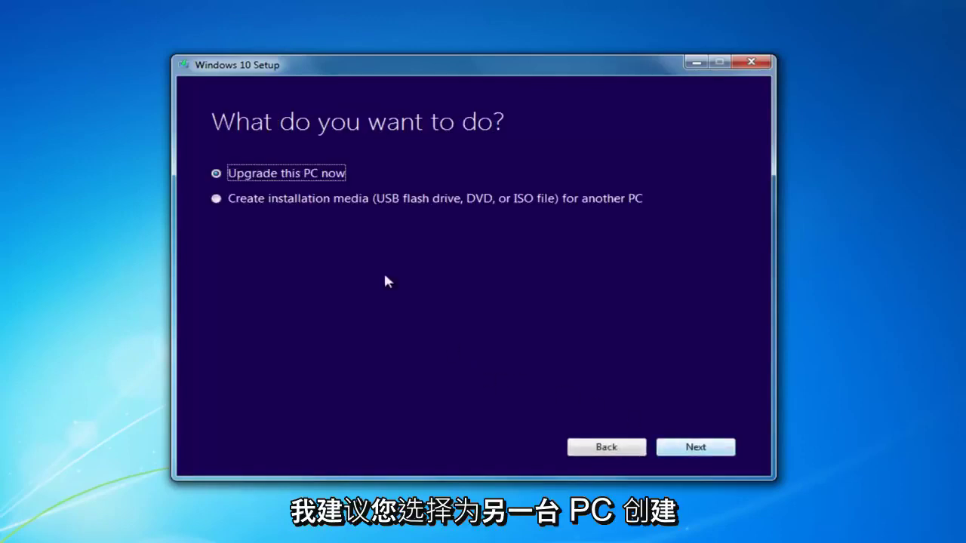
left_click(276, 202)
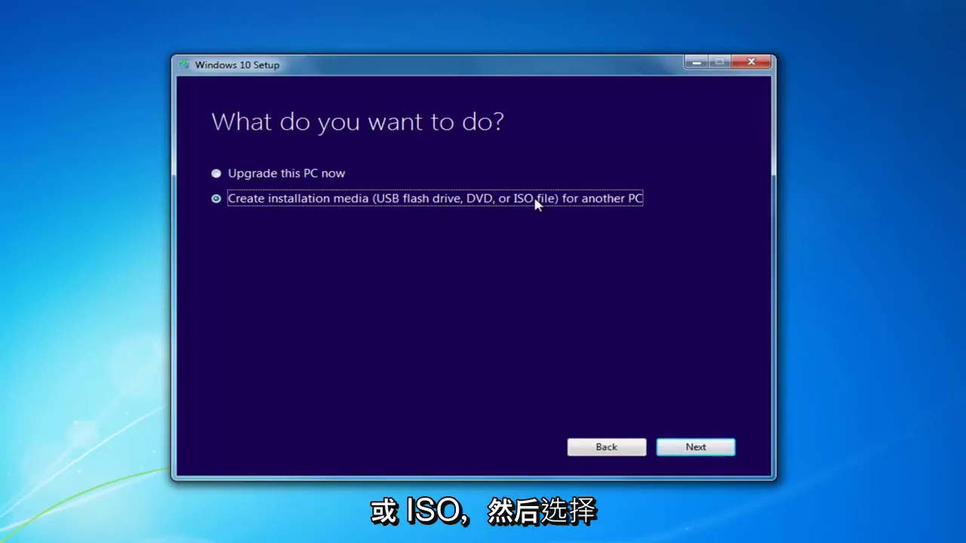
left_click(681, 446)
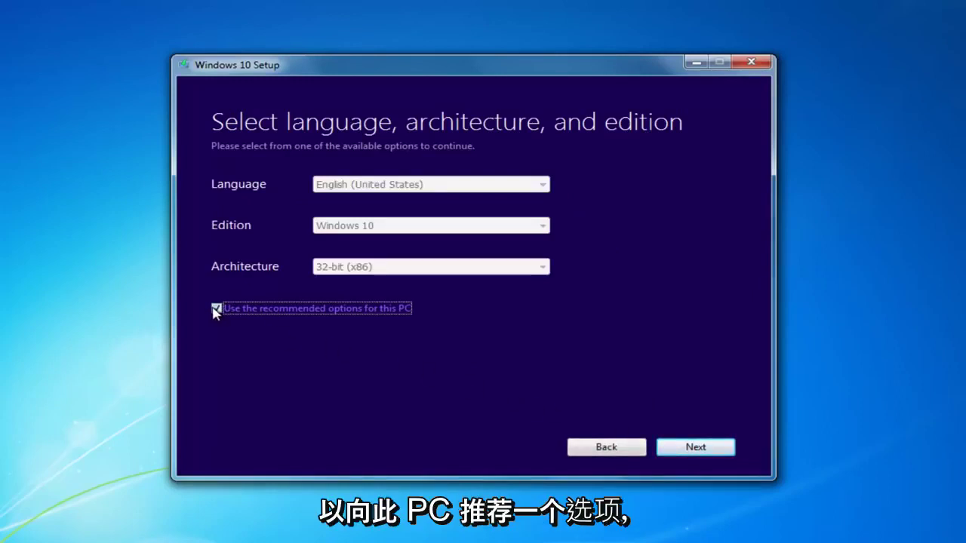
Turn off recommended options, keeping English (United States), Windows 10 and 32-bit (x86)
left_click(216, 308)
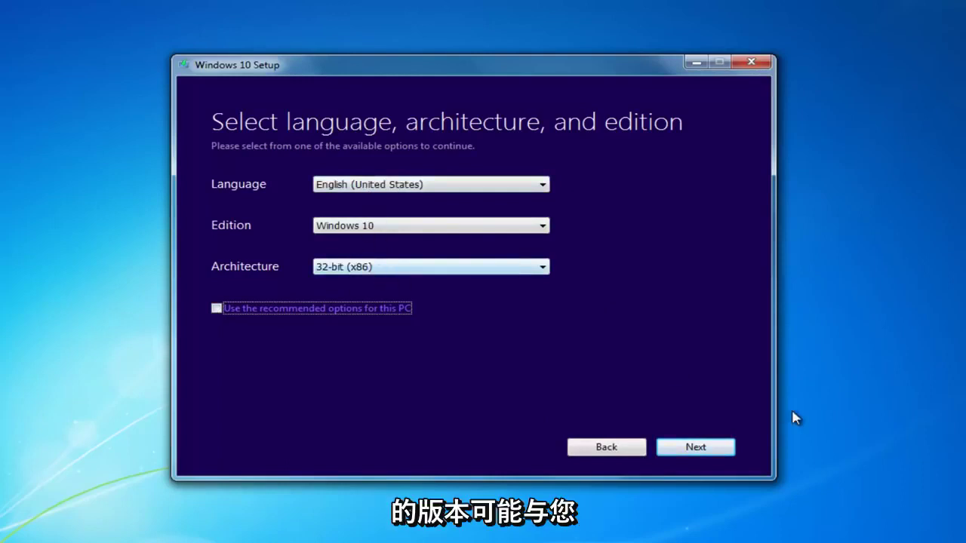
left_click(61, 227)
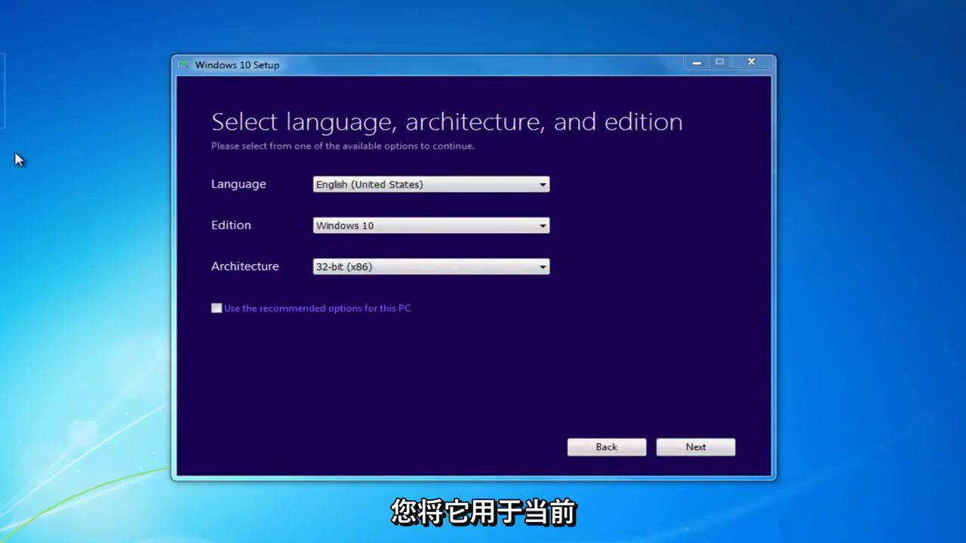
left_click(219, 310)
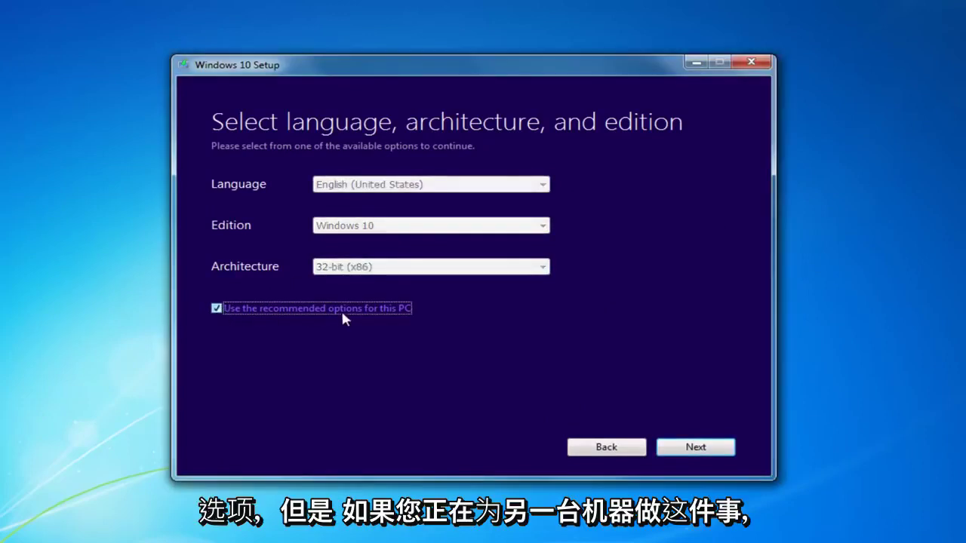
left_click(217, 308)
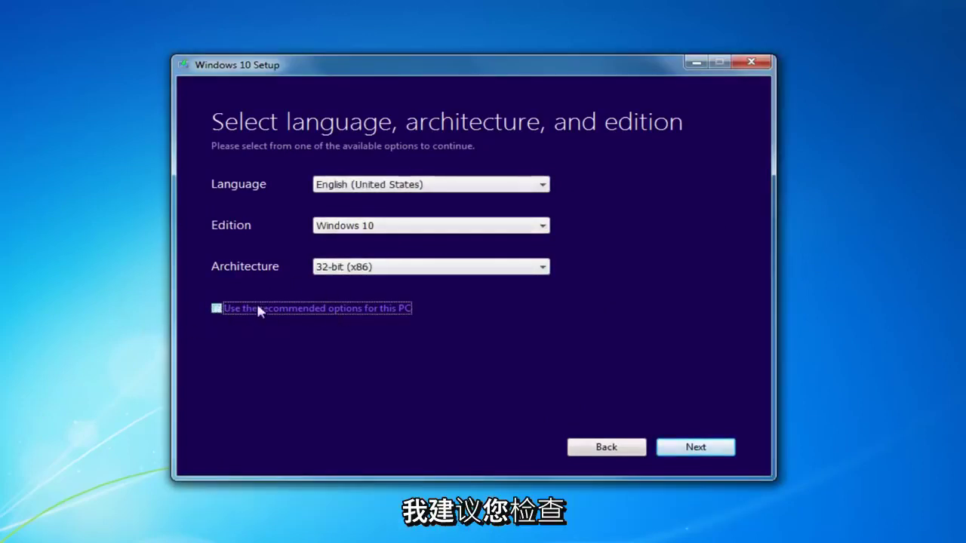
left_click(700, 454)
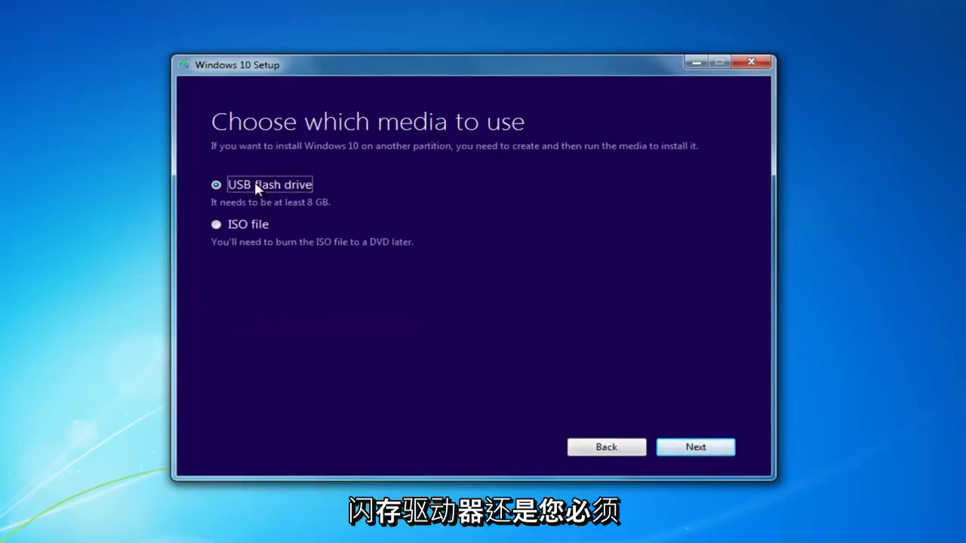
Choose ISO file as the media, browse to Desktop, then close the save window unsaved
left_click(224, 225)
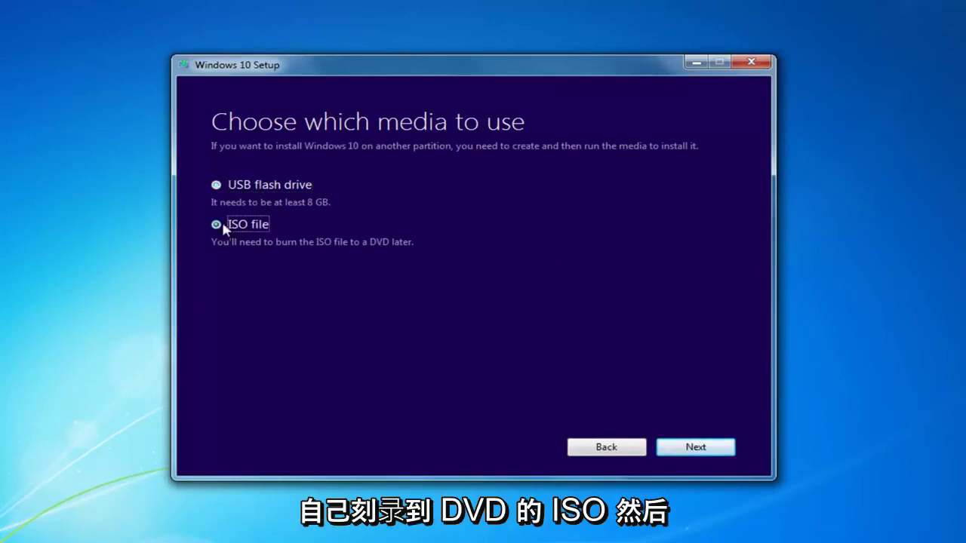
left_click(255, 197)
left_click(694, 446)
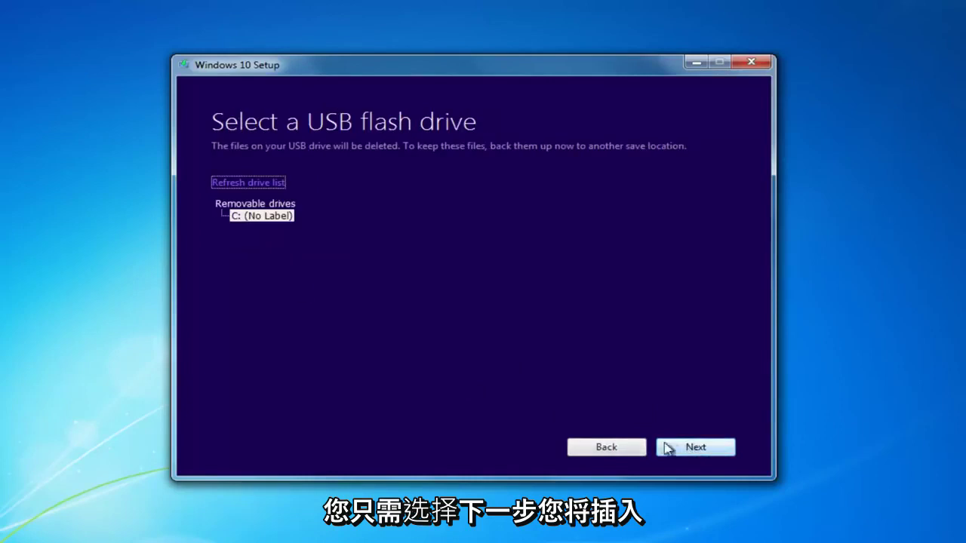
left_click(587, 447)
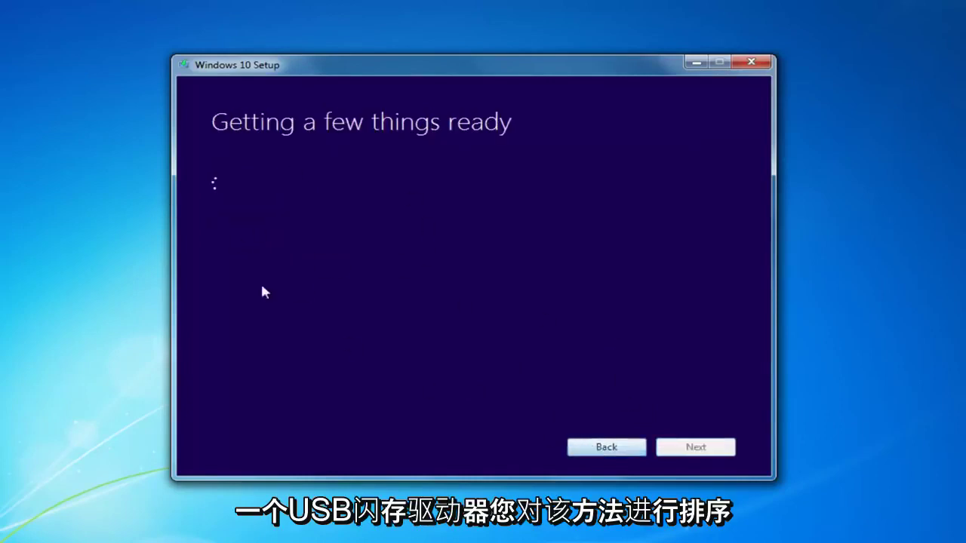
left_click(238, 226)
left_click(679, 448)
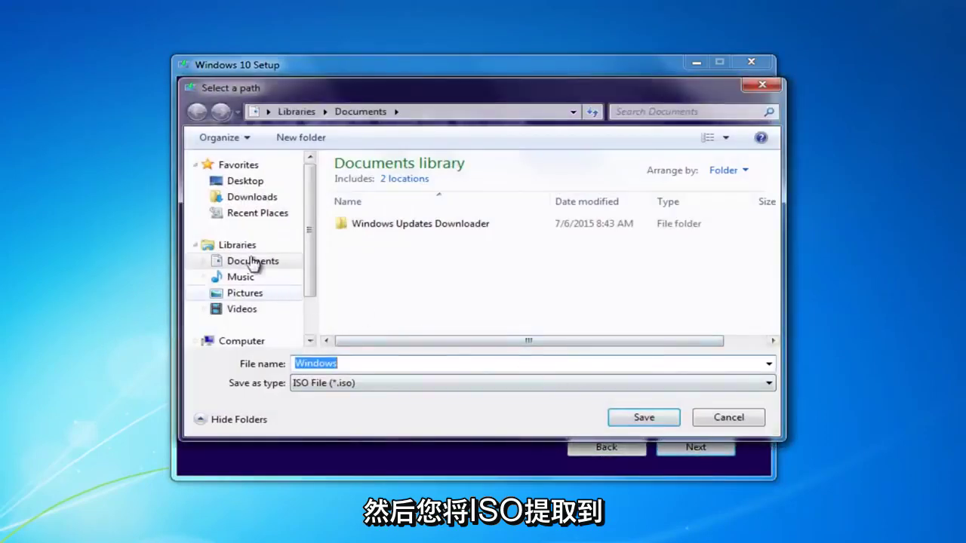
left_click(240, 184)
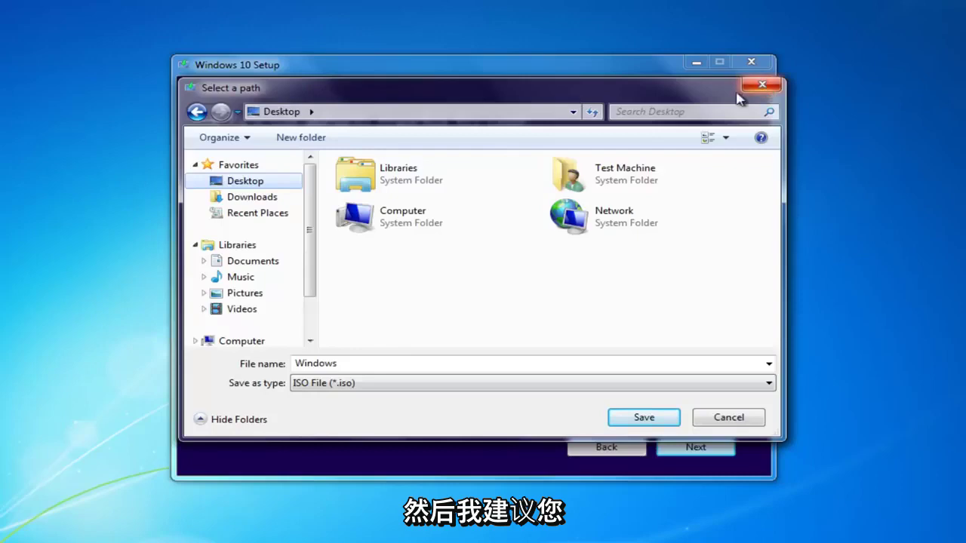
left_click(762, 84)
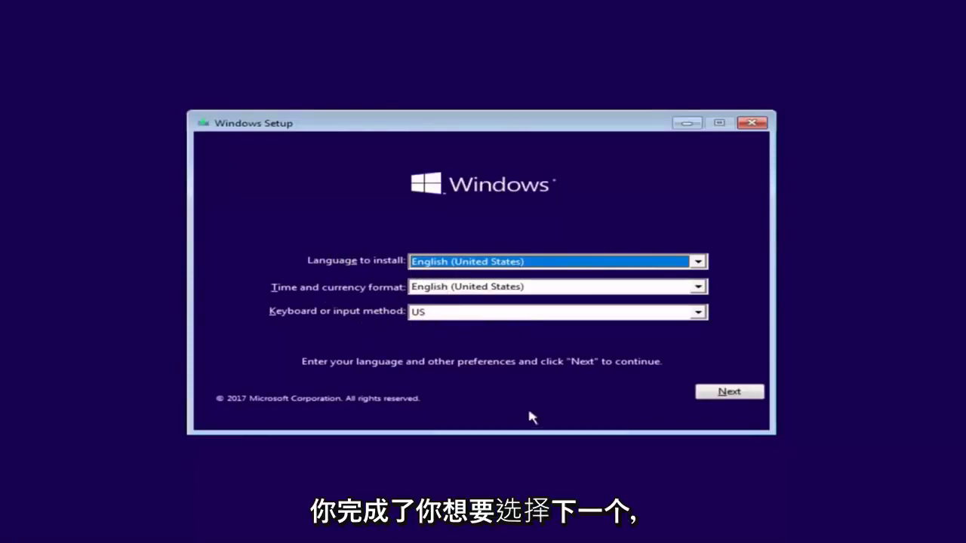
Accept English (United States) with the US keyboard and begin installing Windows
left_click(705, 392)
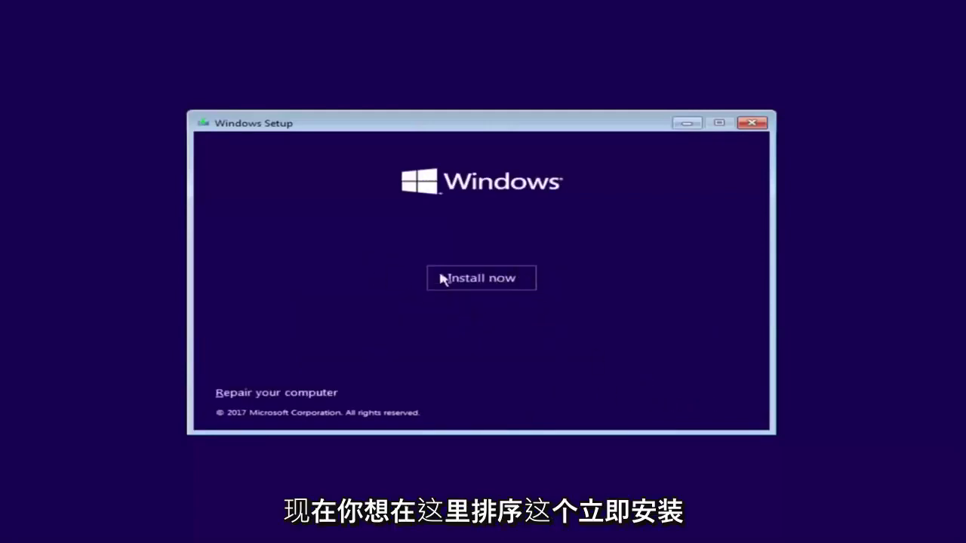
left_click(463, 289)
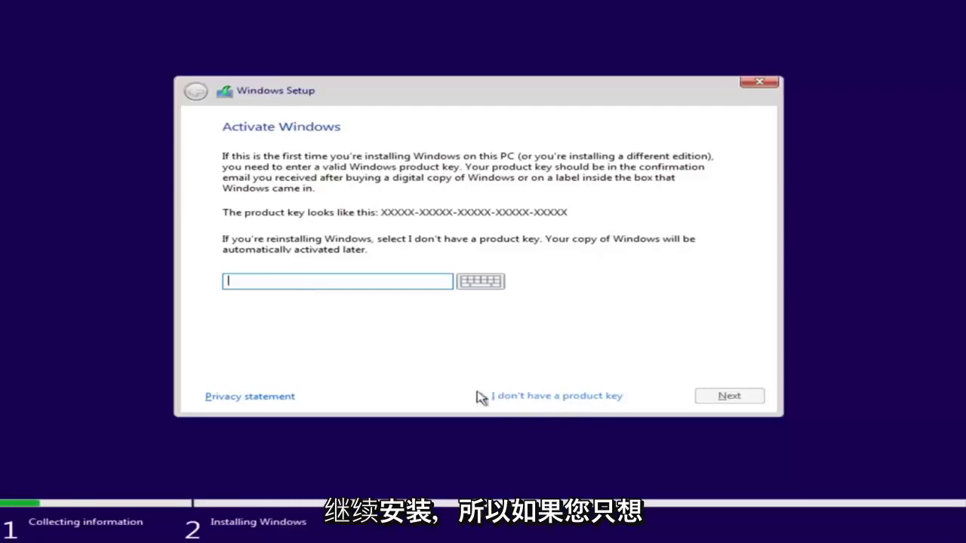
Skip the product key and pick Windows 10 Pro (x86) from the edition list
left_click(518, 398)
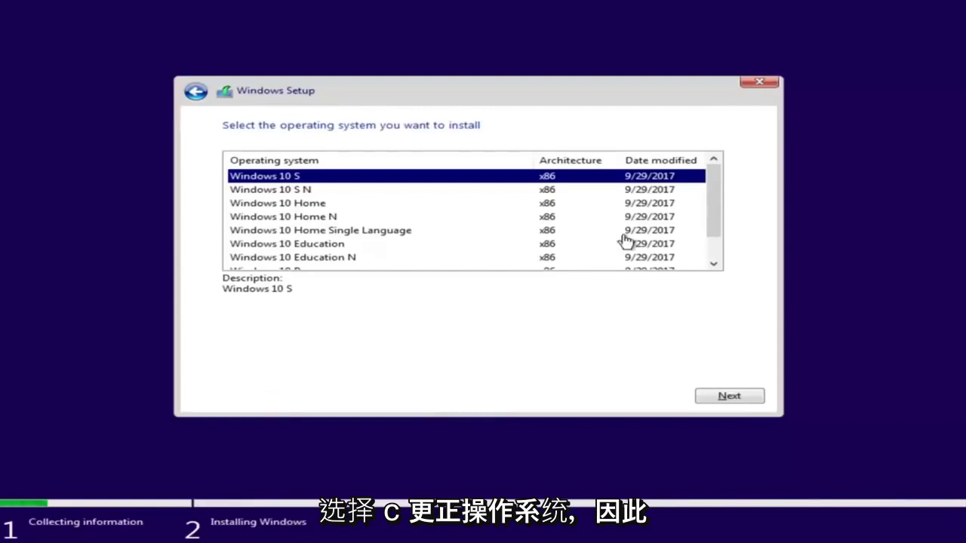
left_click_drag(707, 192, 705, 228)
scroll(706, 228, "up", 1)
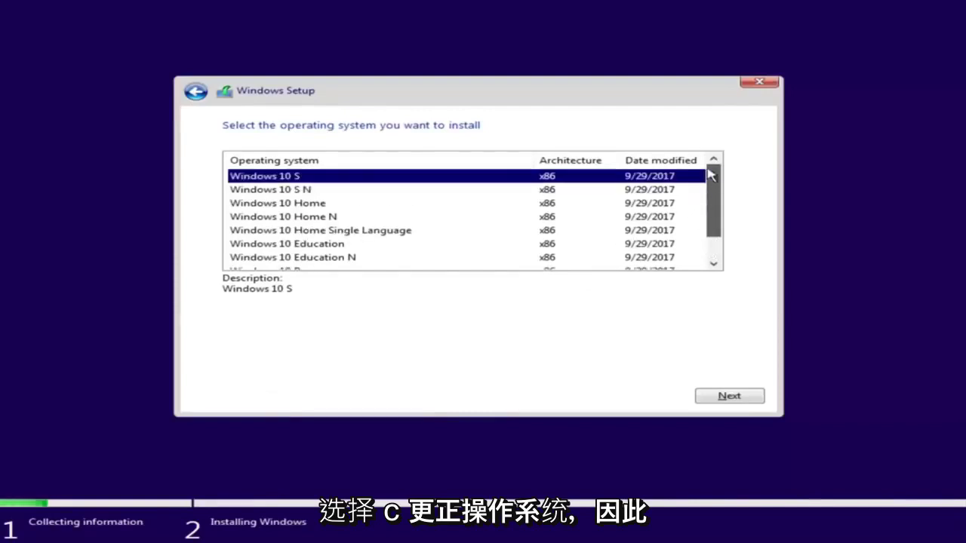
left_click(305, 205)
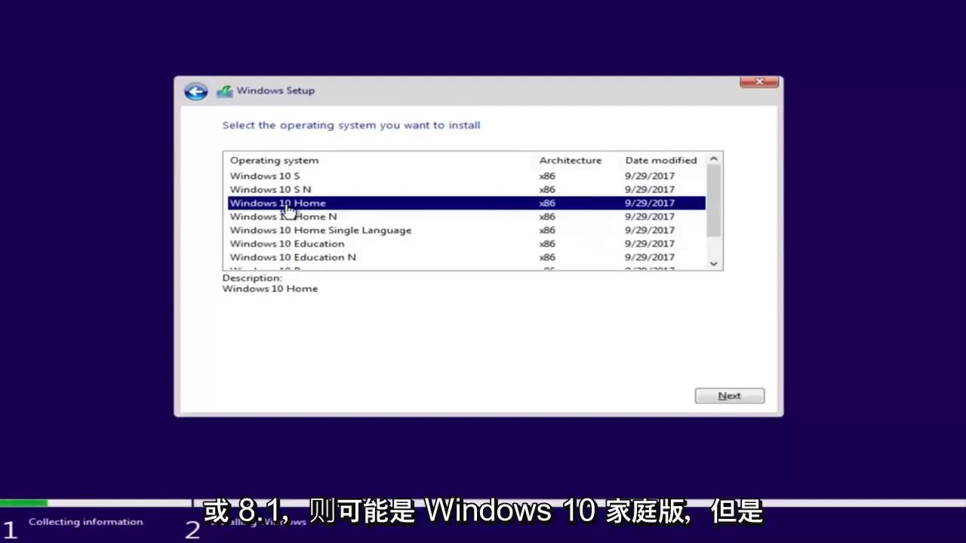
scroll(347, 223, "down", 1)
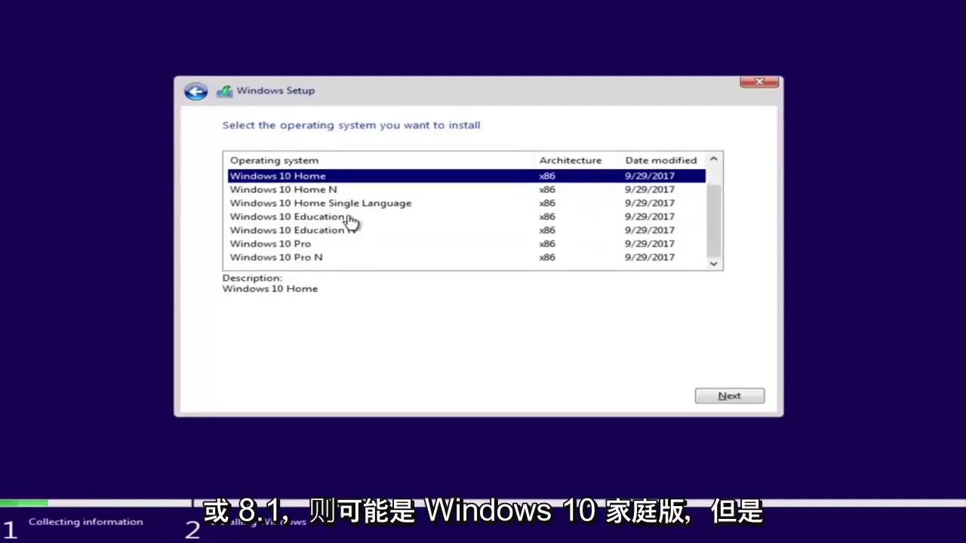
left_click(248, 245)
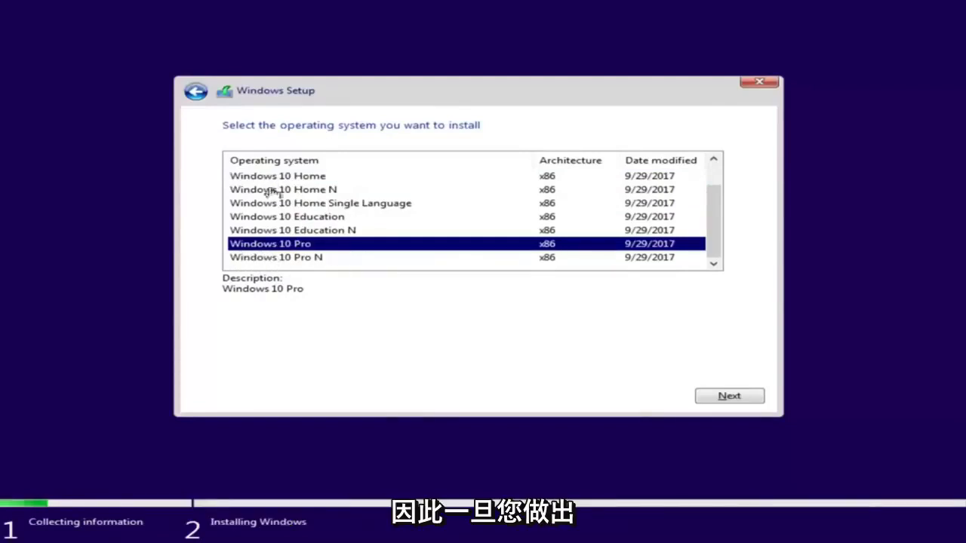
left_click(726, 397)
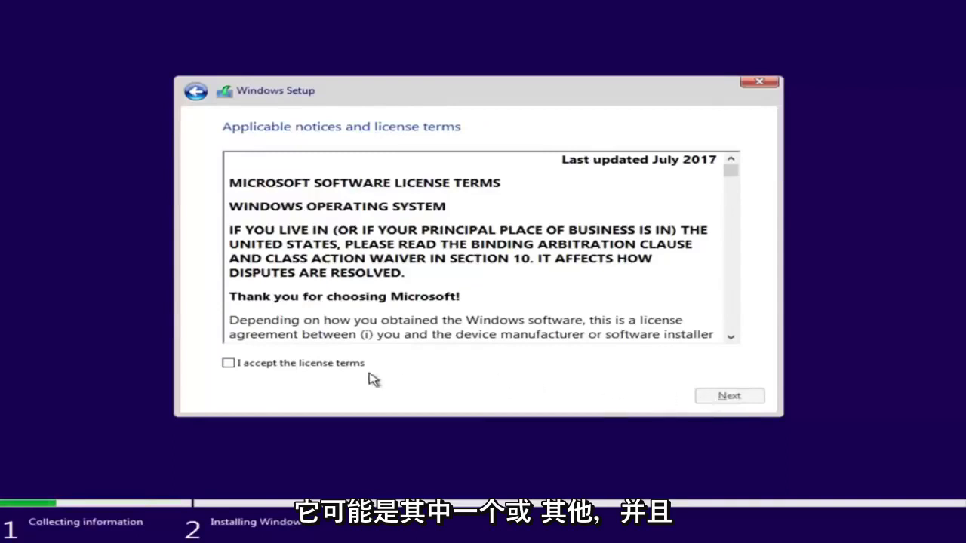
Tick 'I accept the license terms' and move on to the installation type page
left_click(228, 363)
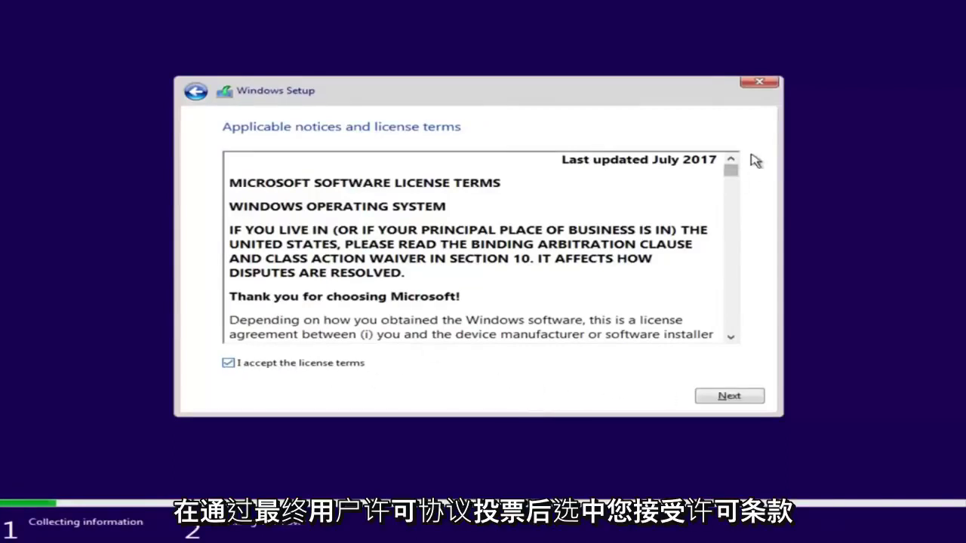
scroll(729, 175, "down", 3)
scroll(729, 227, "up", 3)
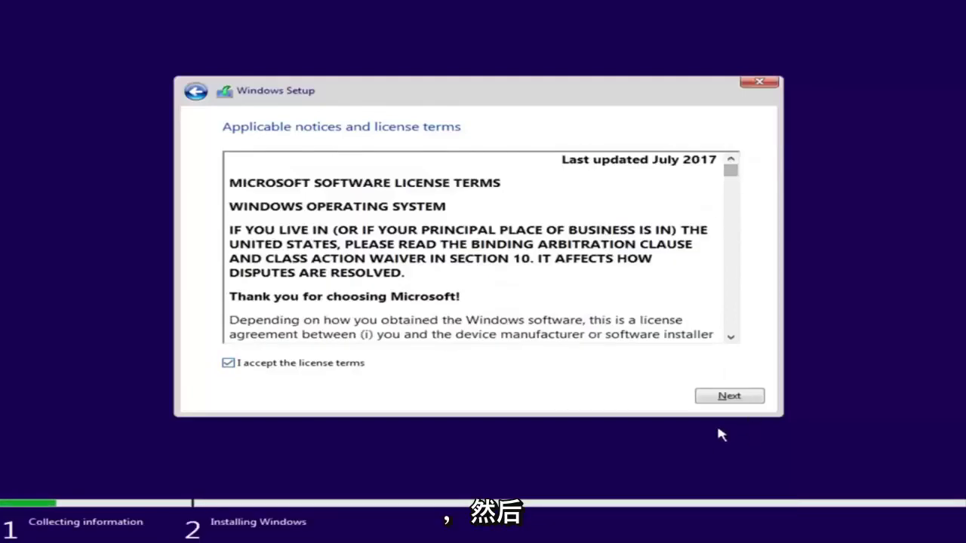
left_click(725, 399)
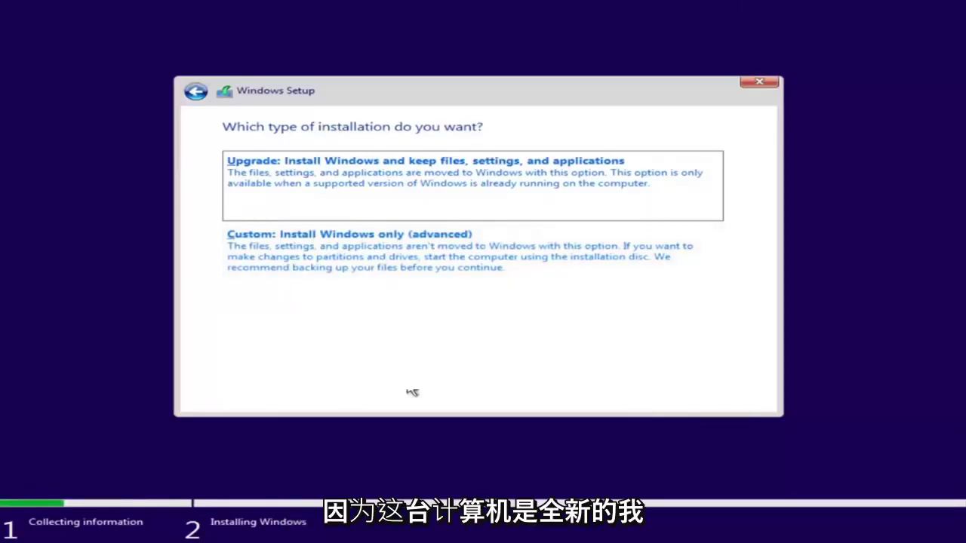
Choose 'Custom: Install Windows only (advanced)' for a clean installation
left_click(284, 272)
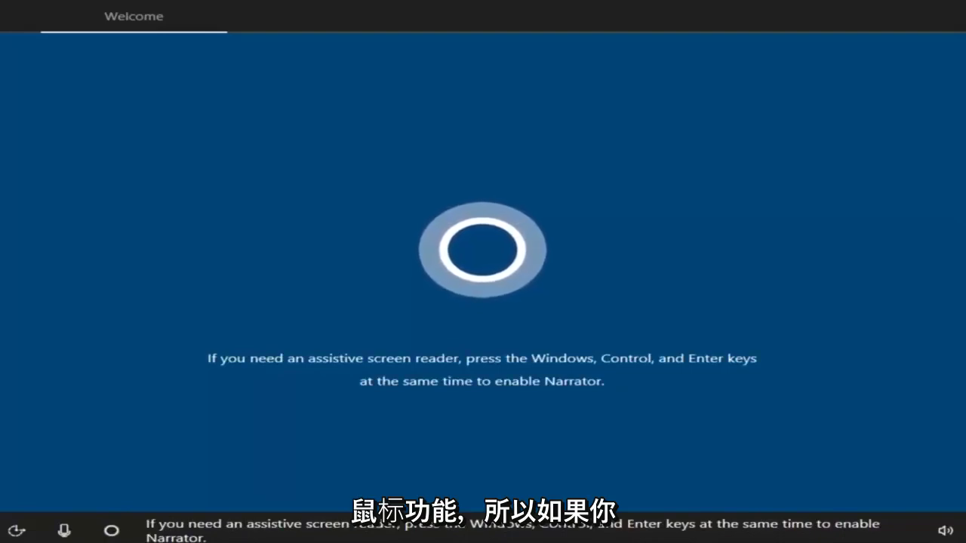
Check the narration volume, then confirm United States as region and US as keyboard layout
left_click(940, 530)
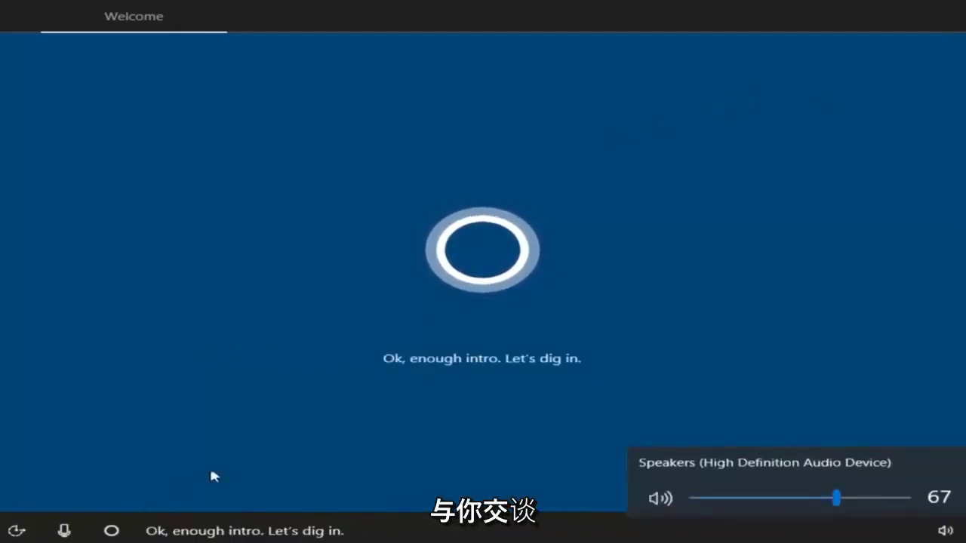
left_click(585, 359)
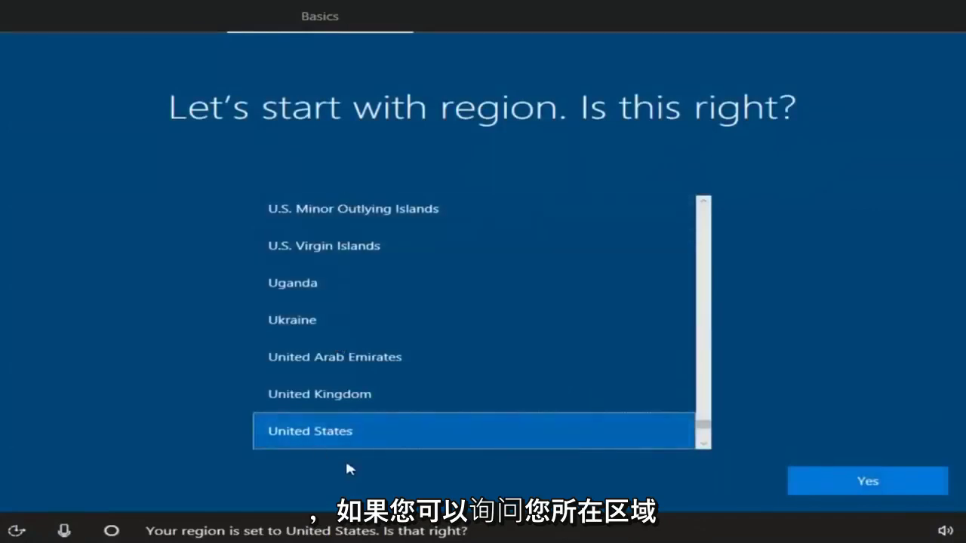
left_click(843, 487)
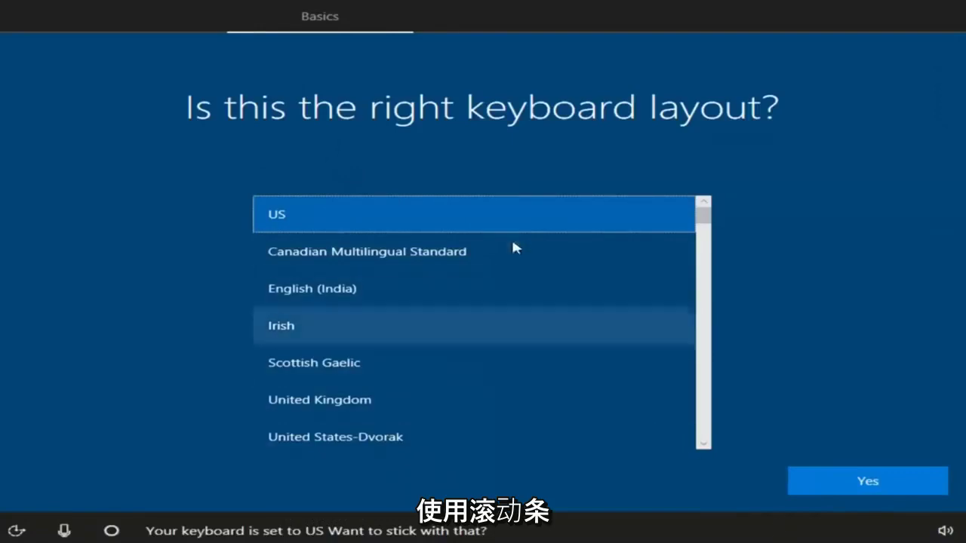
left_click_drag(703, 216, 703, 190)
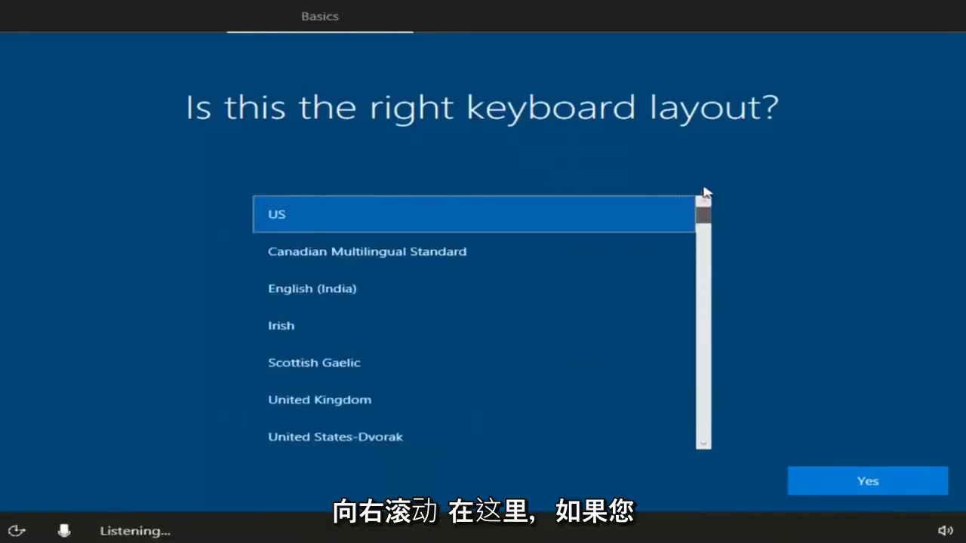
left_click(860, 481)
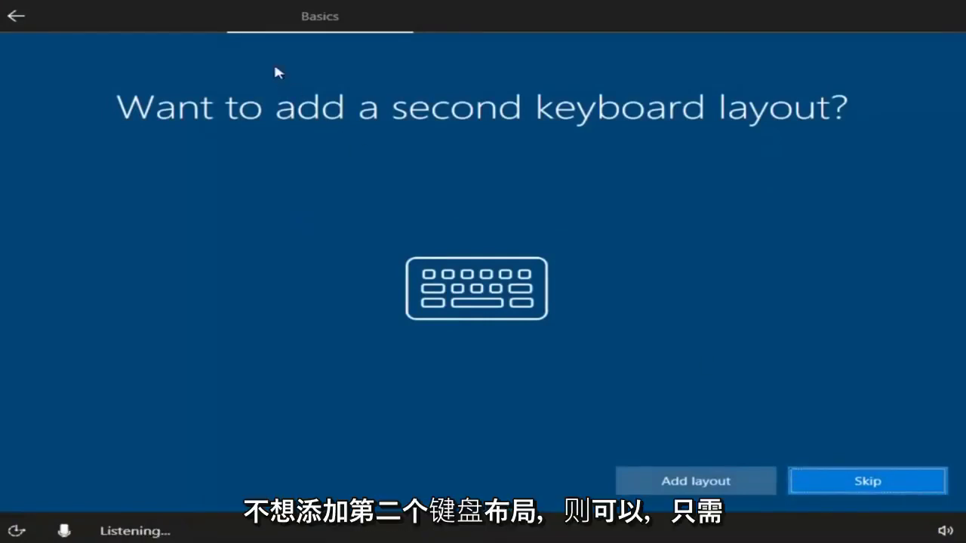
Skip the second keyboard layout and choose 'Set up for personal use'
left_click(866, 485)
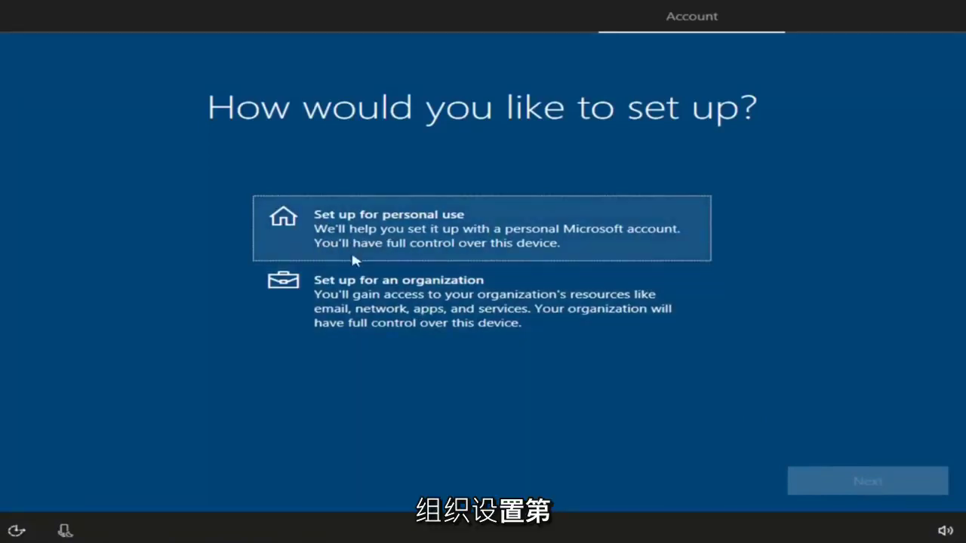
left_click(400, 241)
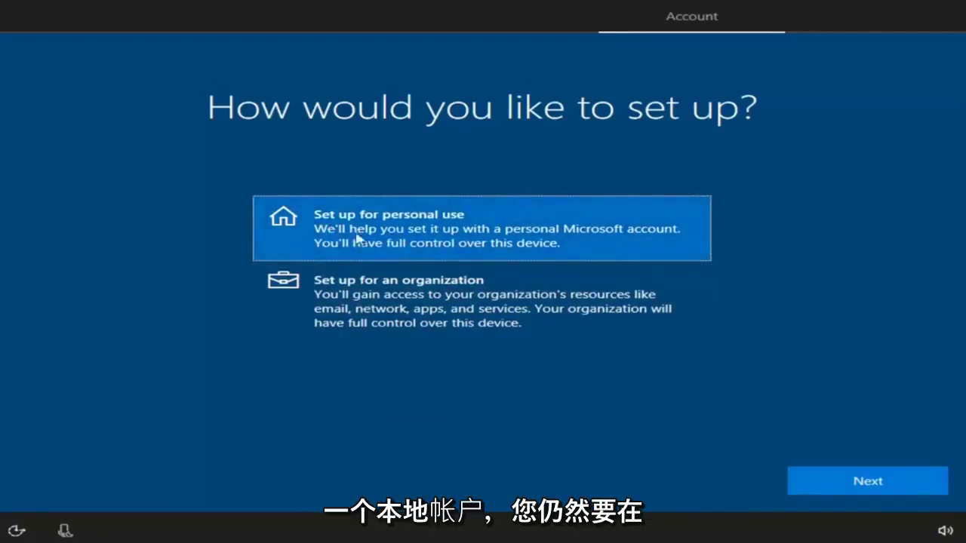
left_click(837, 488)
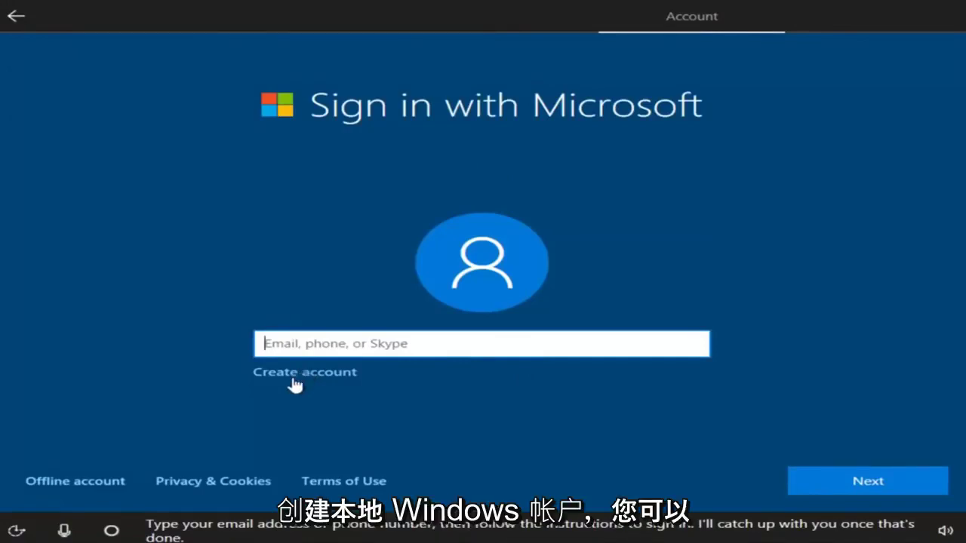
Choose 'Offline account' and decline the 'Sign in with Microsoft instead?' offer
left_click(58, 483)
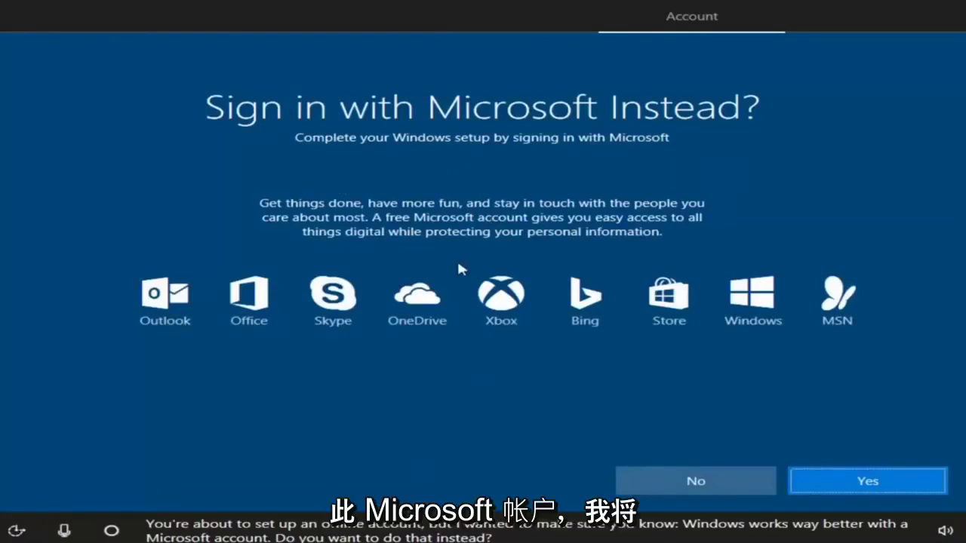
left_click(674, 481)
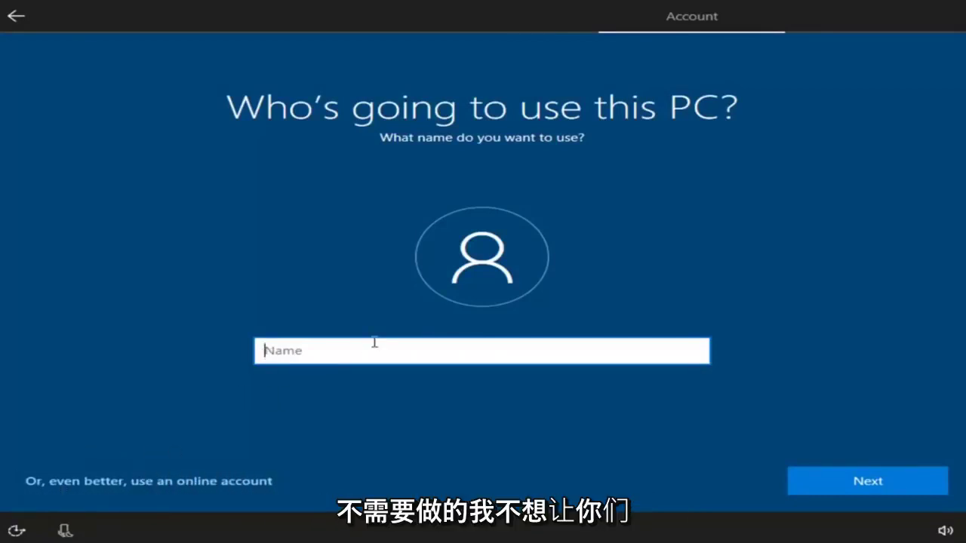
Enter the user's full name as the local account name
type("Test")
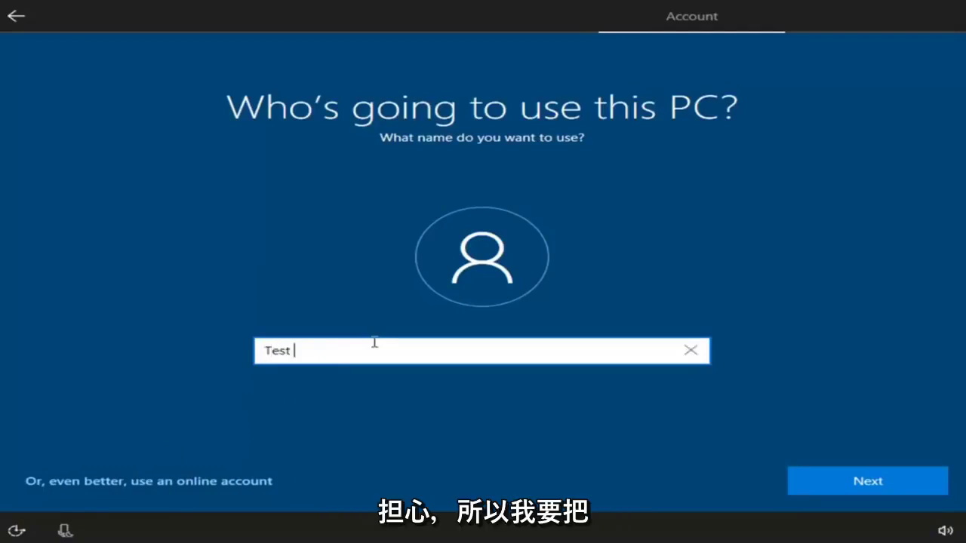
key("BackSpace")
key("BackSpace")
key("BackSpace")
key("BackSpace")
key("BackSpace")
type("John Smith")
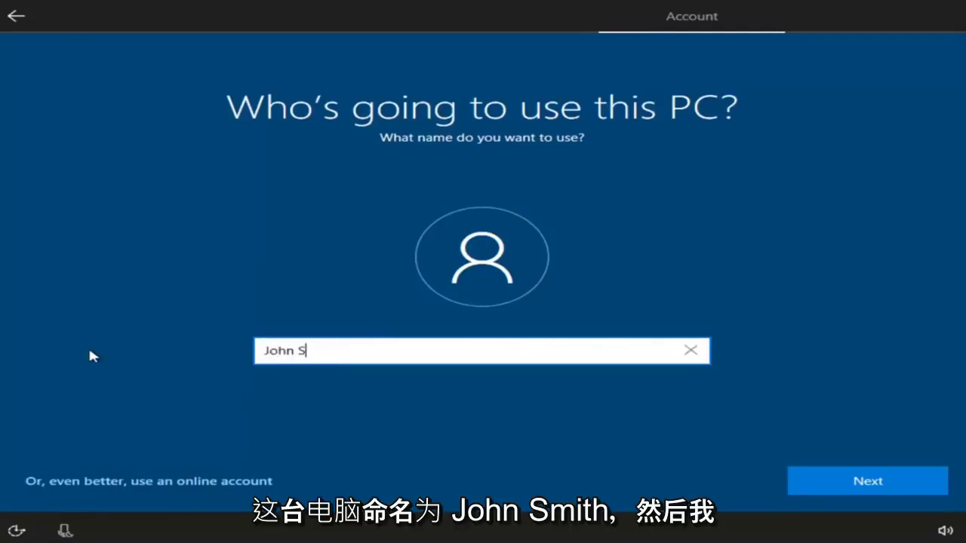
left_click(836, 486)
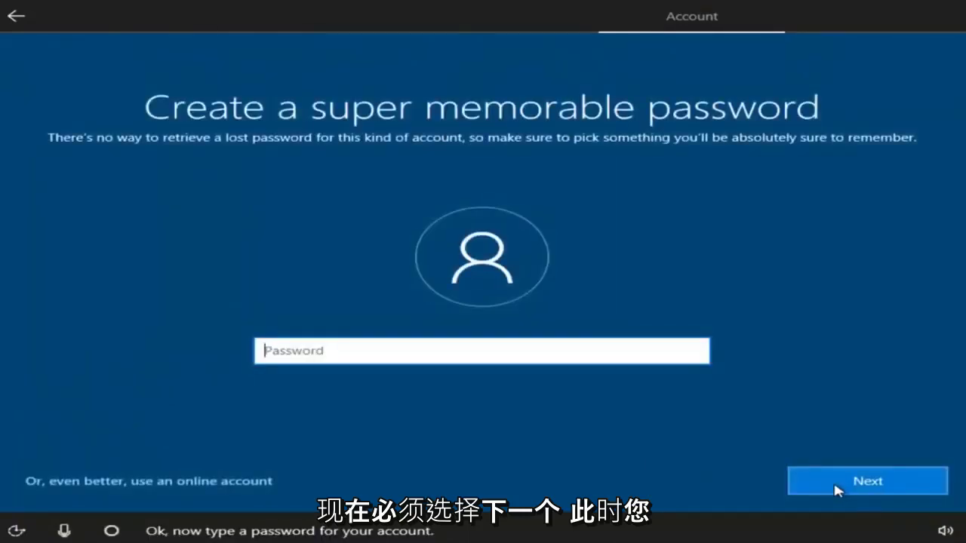
Set the account password, retyping it once before submitting
type("*******")
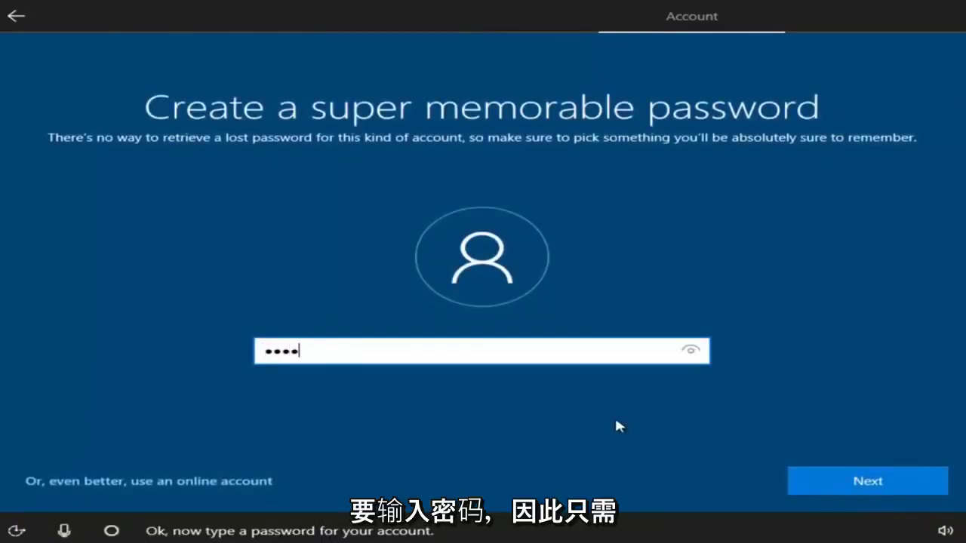
type("*")
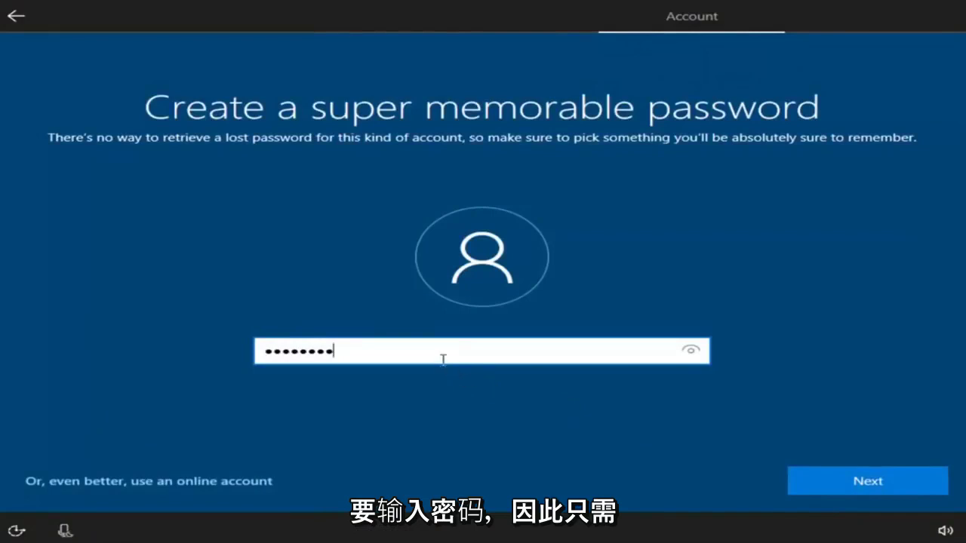
left_click_drag(443, 357, 2, 357)
type("******")
key("ctrl+a")
type("********")
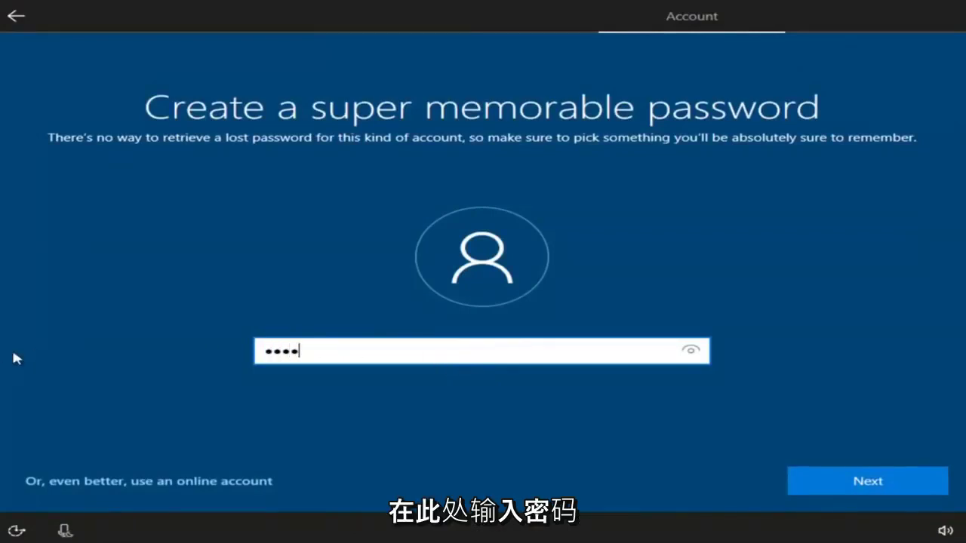
left_click(906, 487)
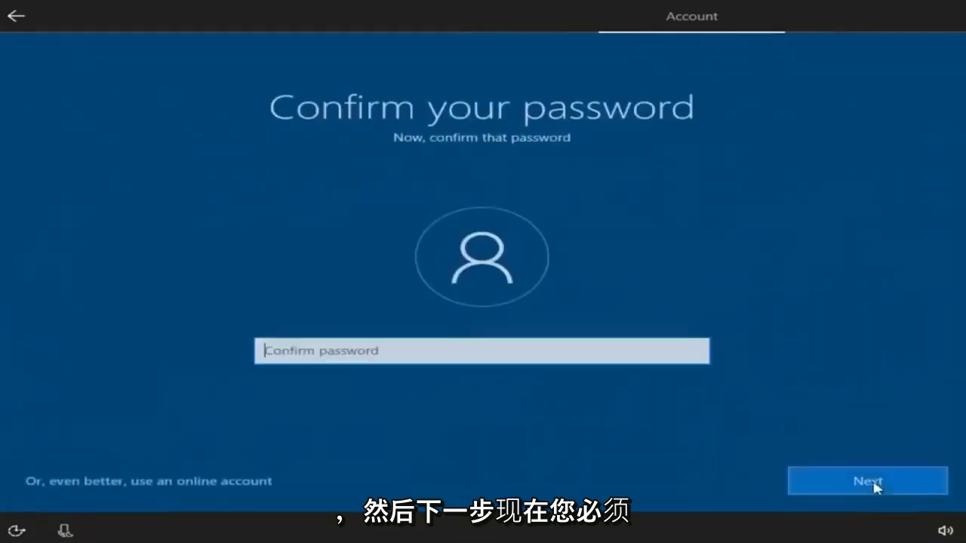
Confirm the password and revise the hint until one without the password is accepted
type("*********")
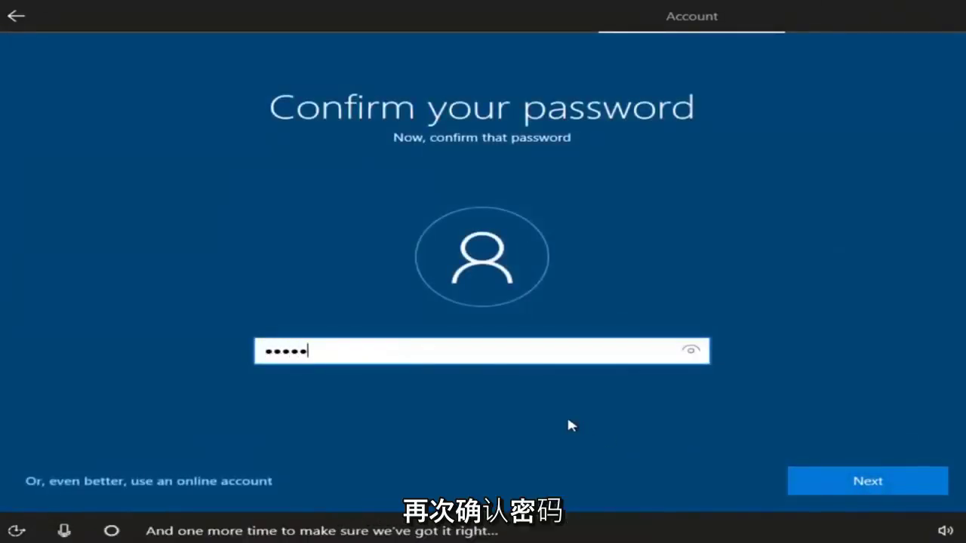
left_click(856, 487)
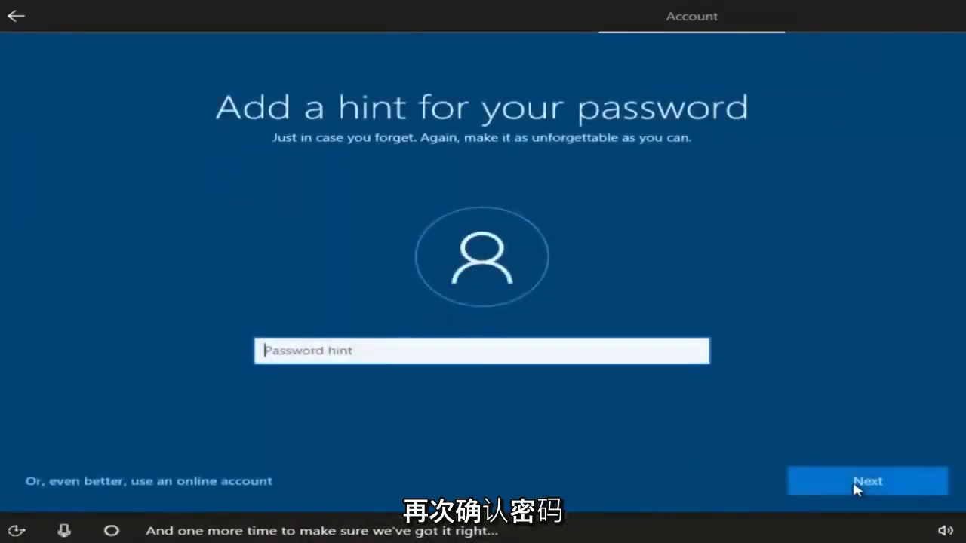
type("password")
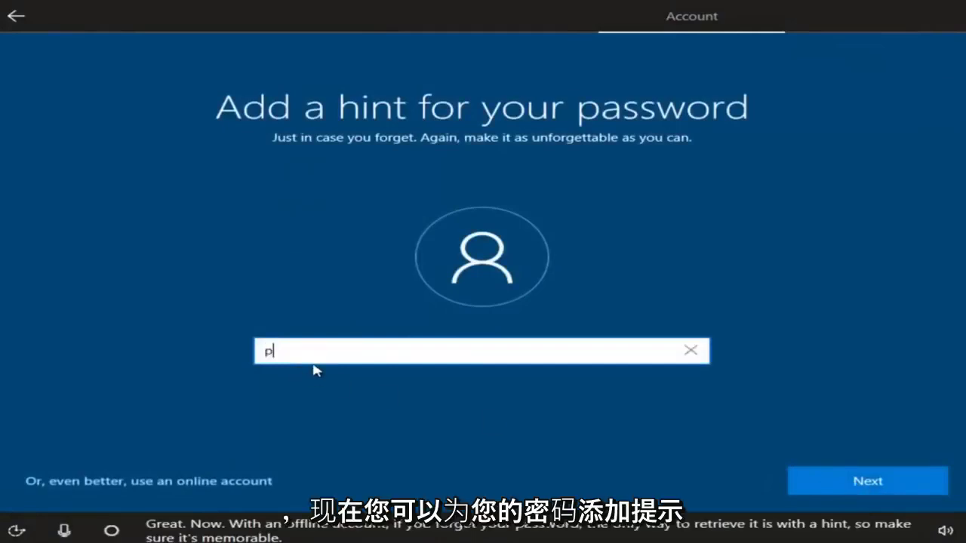
left_click(844, 487)
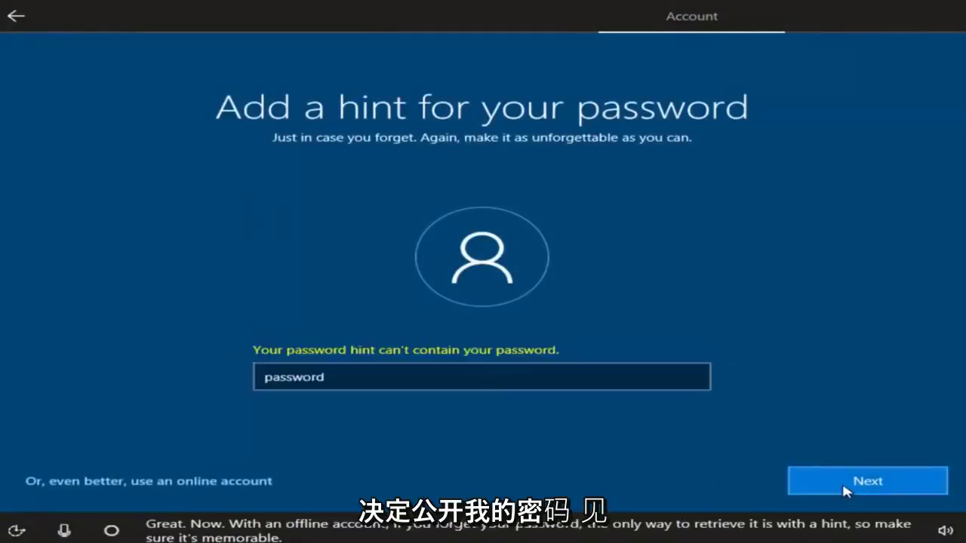
left_click(344, 371)
type("1")
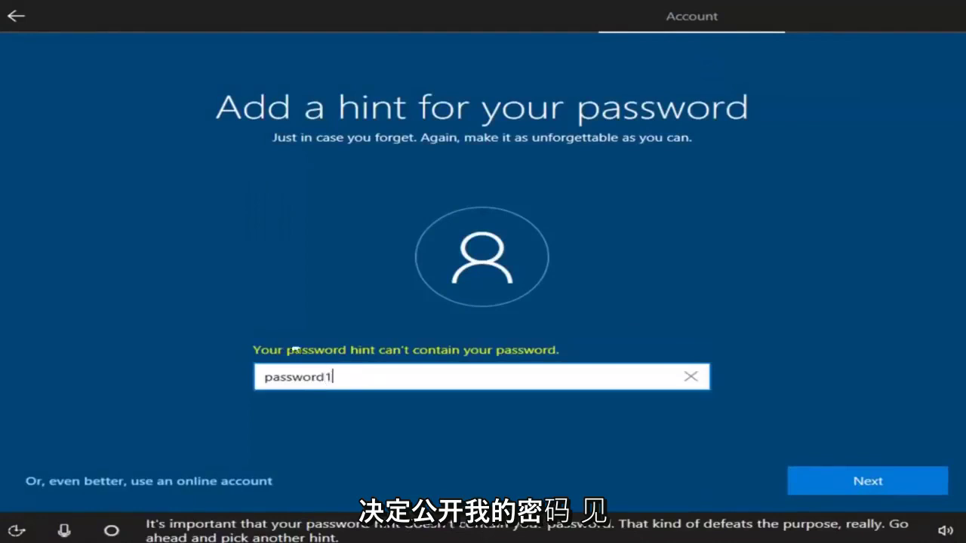
left_click(791, 488)
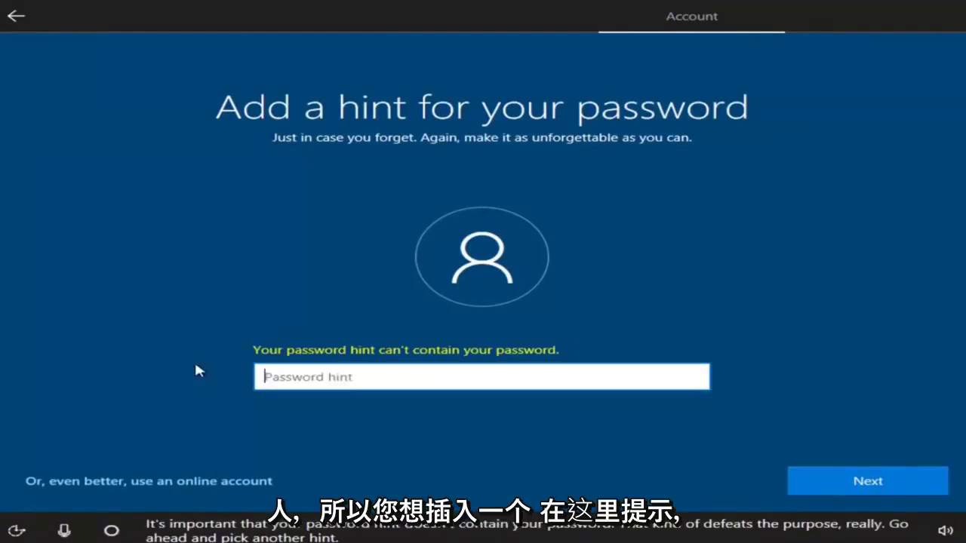
type("pass-word")
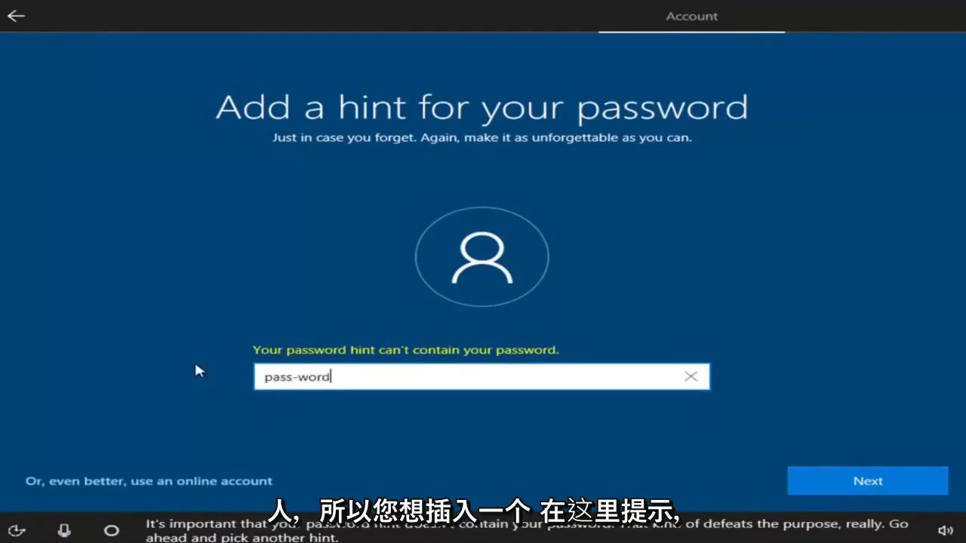
left_click(874, 490)
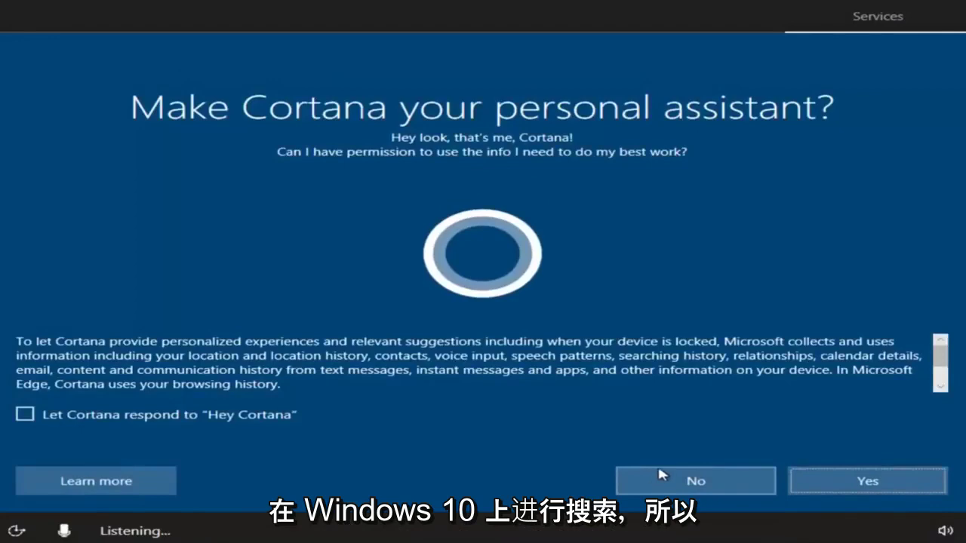
Decline Cortana; turn off Location, Speech, Tailored experiences, Relevant Ads; set Diagnostics to Basic
left_click(664, 485)
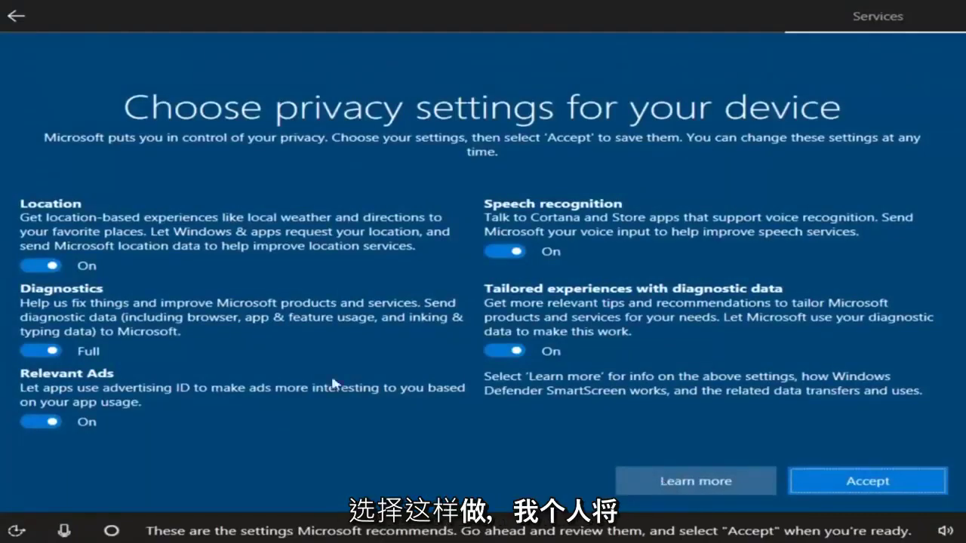
left_click(48, 266)
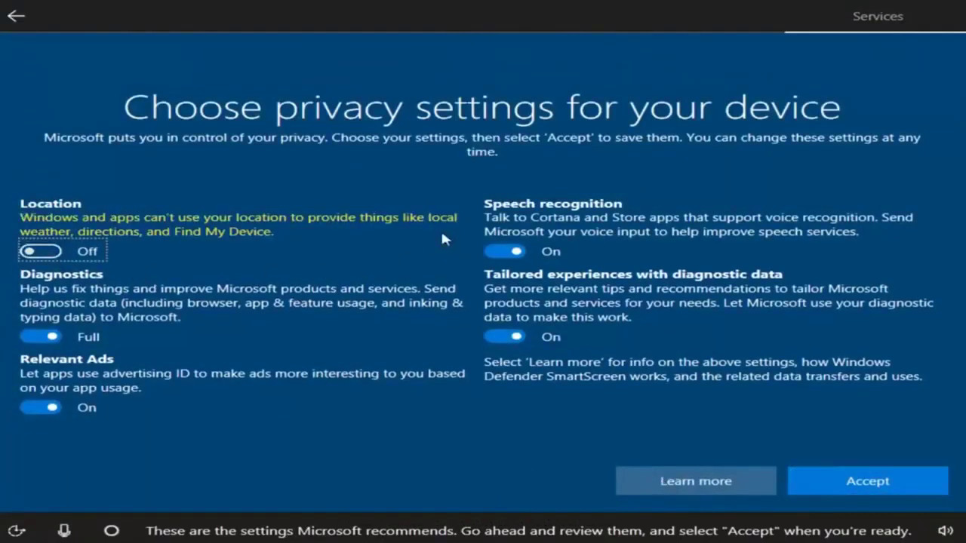
left_click(507, 253)
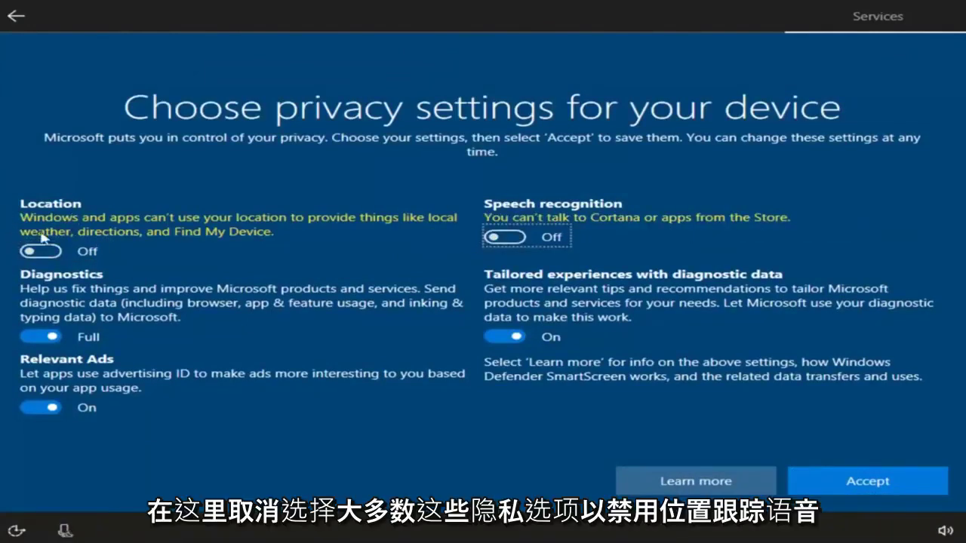
left_click(504, 337)
left_click(40, 408)
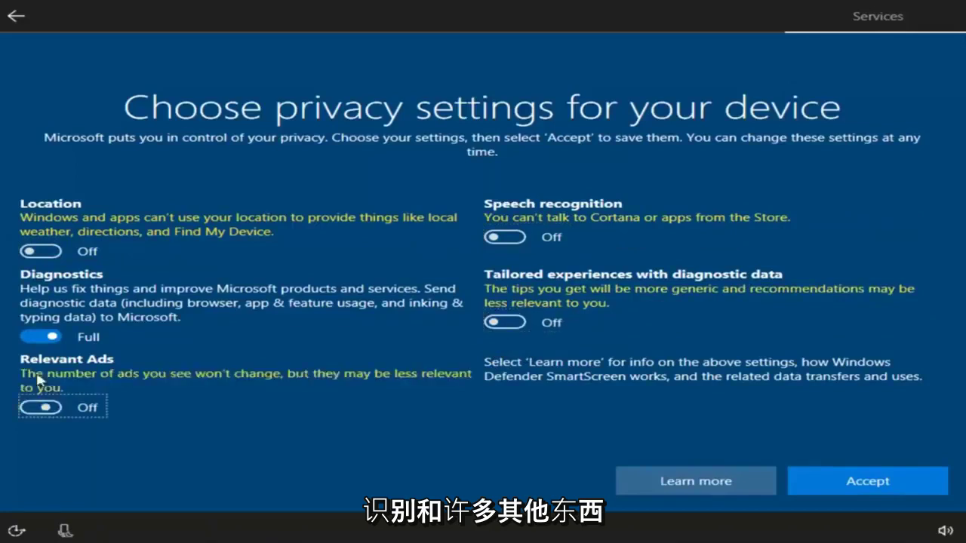
left_click(40, 337)
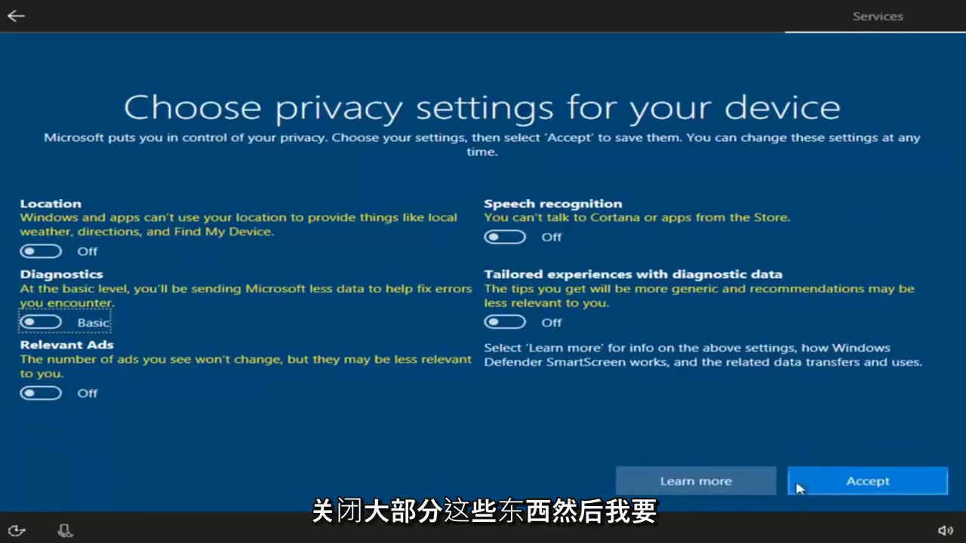
left_click(820, 484)
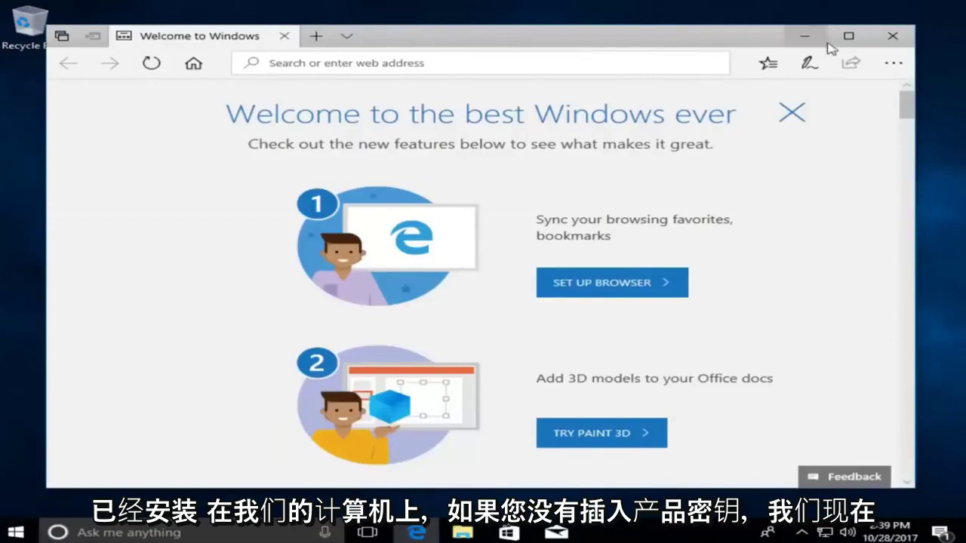
Close the Edge welcome window and dismiss the Start menu to the desktop
left_click(892, 37)
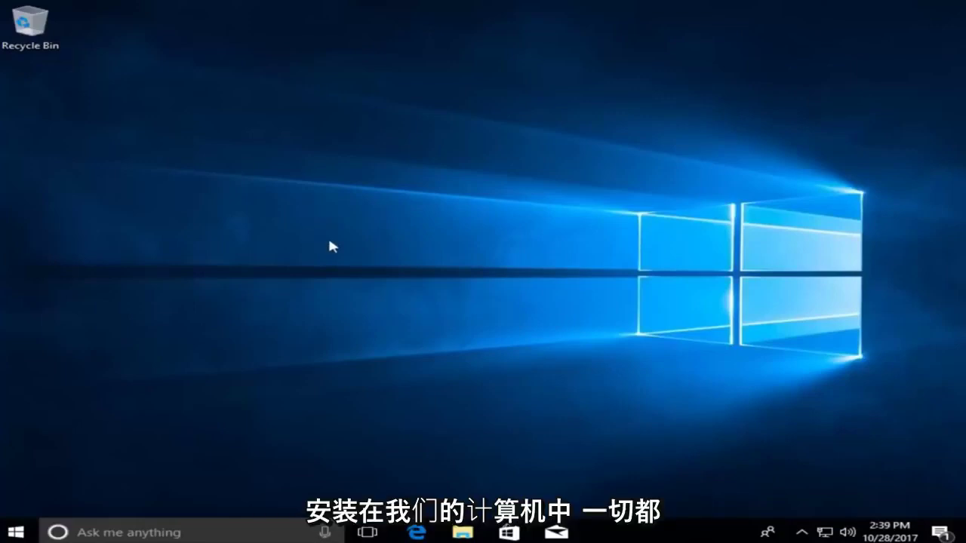
left_click(20, 532)
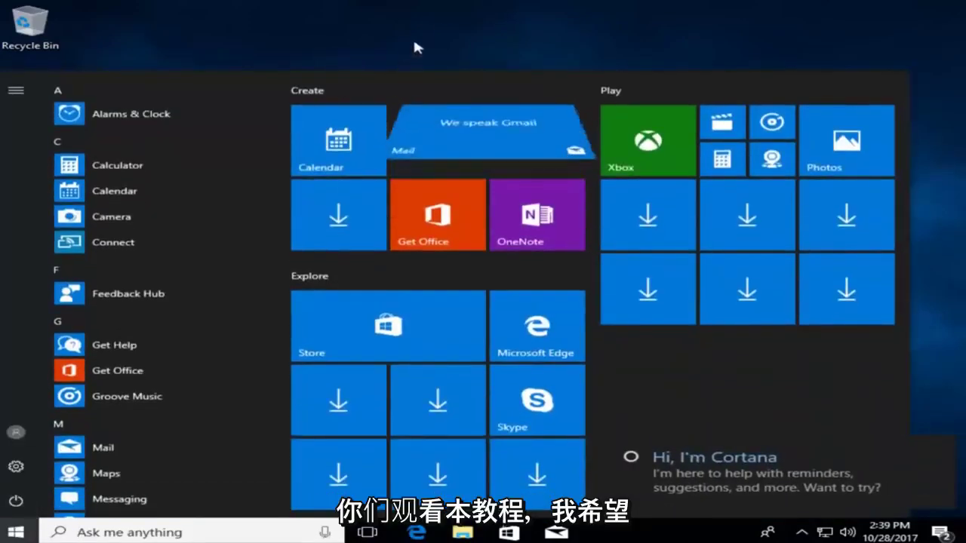
left_click(425, 33)
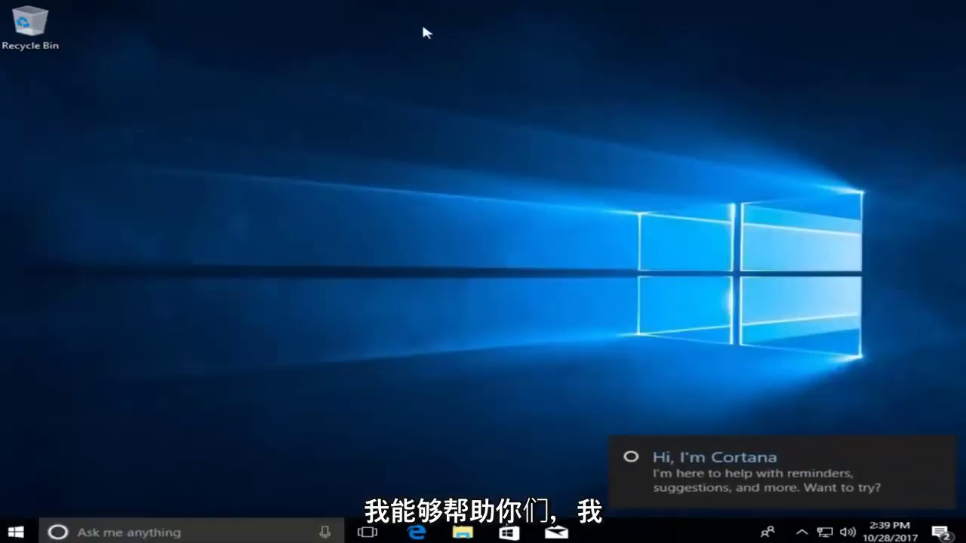